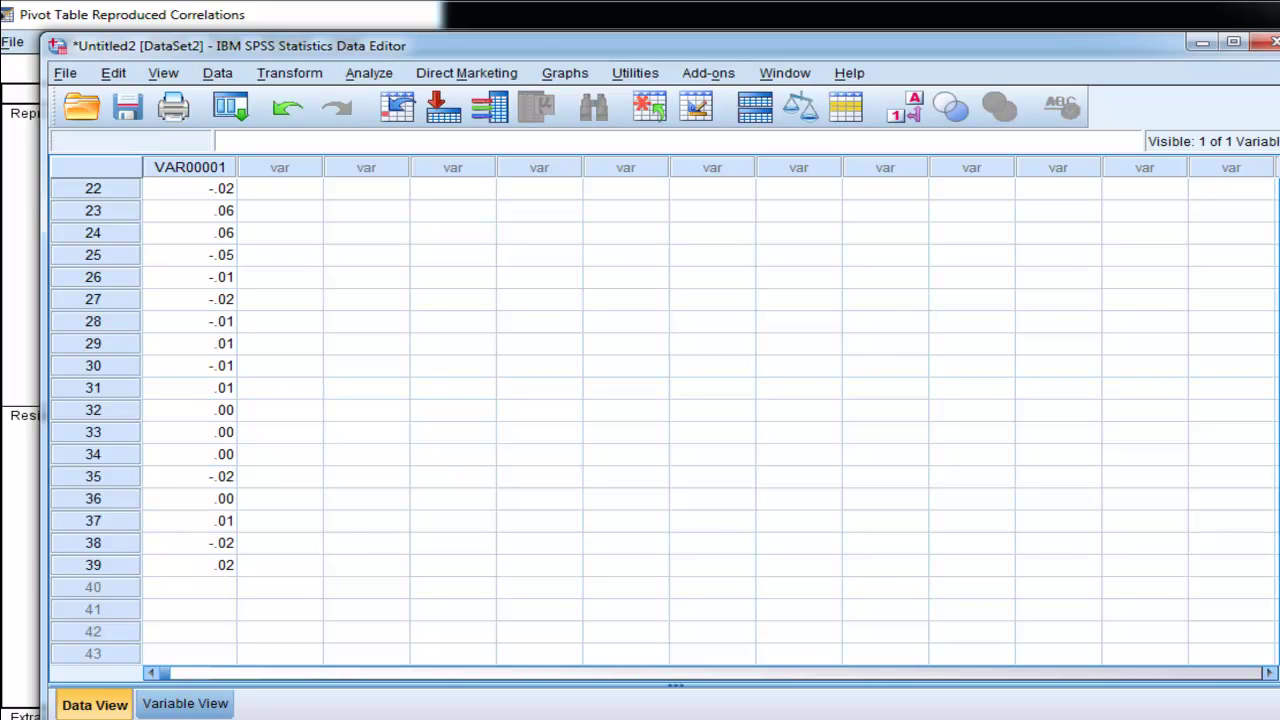
Copy the voc4 and voc5 residuals into VAR00001, starting at rows 40 and 51.
{"action": "scroll", "coordinate": [330, 560], "scroll_direction": "down", "scroll_amount": 5}
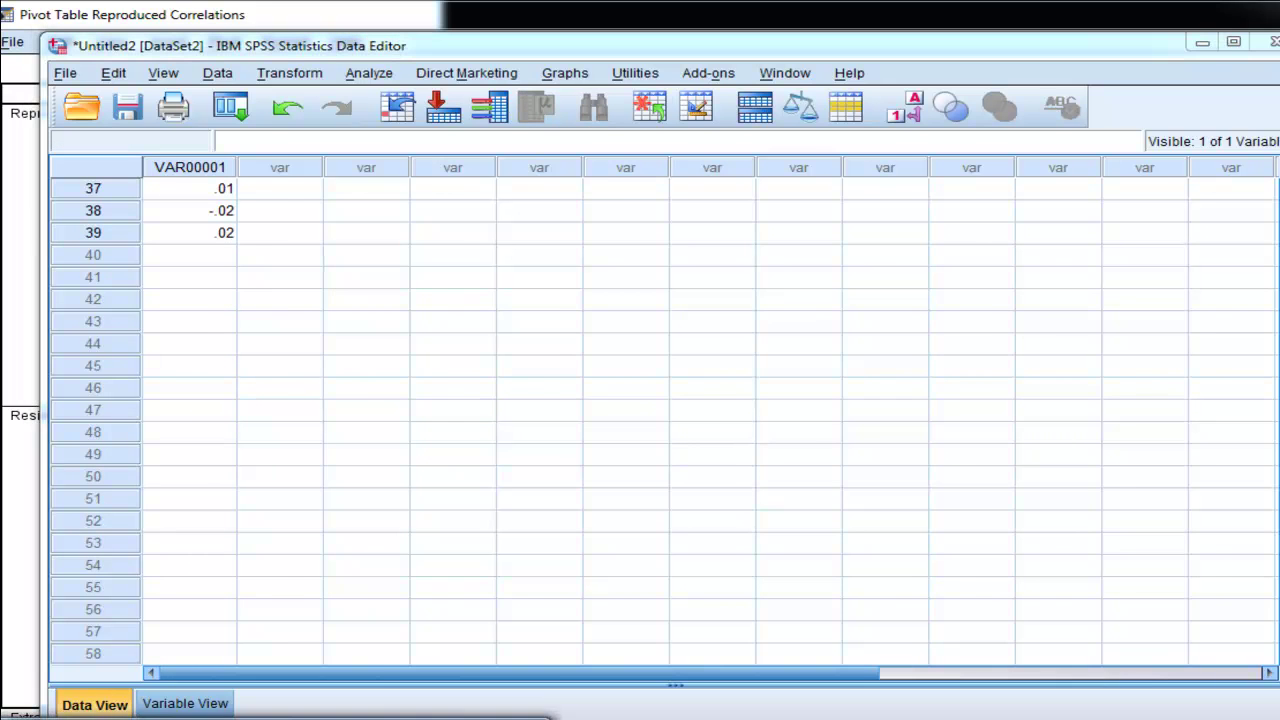
{"action": "key", "text": "alt+Tab"}
{"action": "left_click_drag", "start_coordinate": [510, 496], "coordinate": [508, 697]}
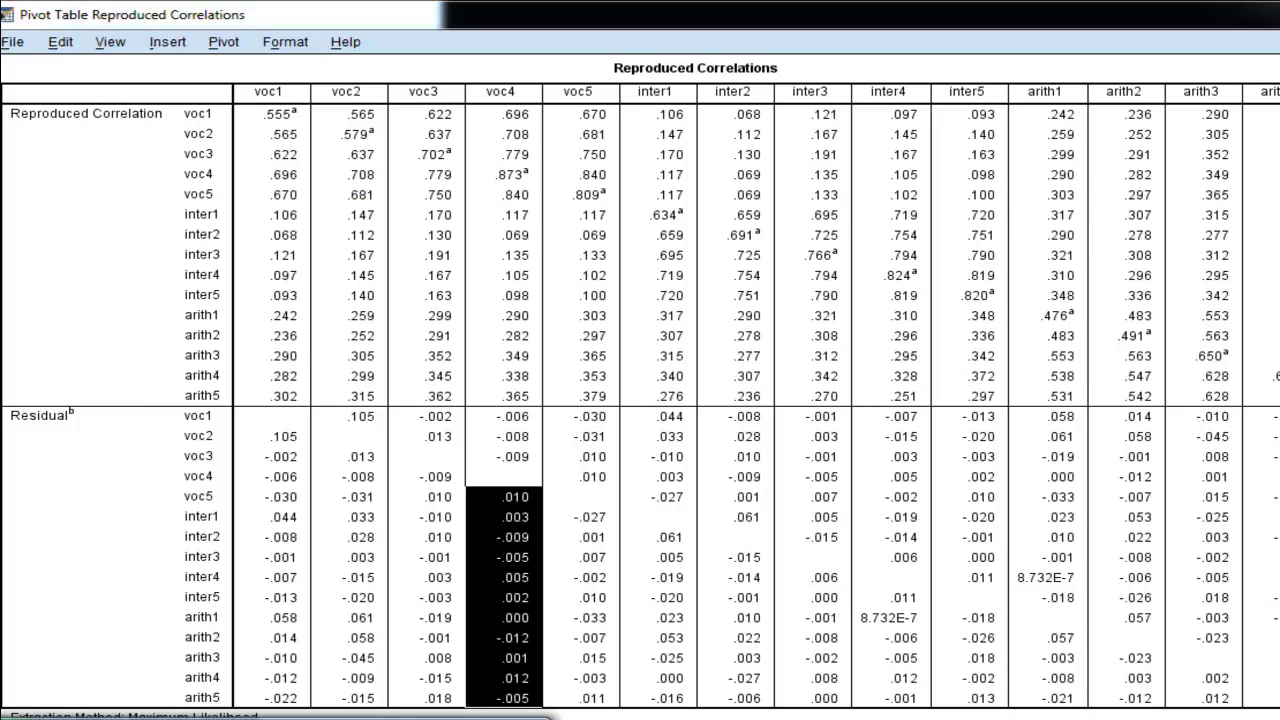
{"action": "key", "text": "alt+Tab"}
{"action": "left_click", "coordinate": [222, 259]}
{"action": "type", "text": ".01 .00 -.01 -.01 .01 .00 .00 -.01 .00 .01 -.01"}
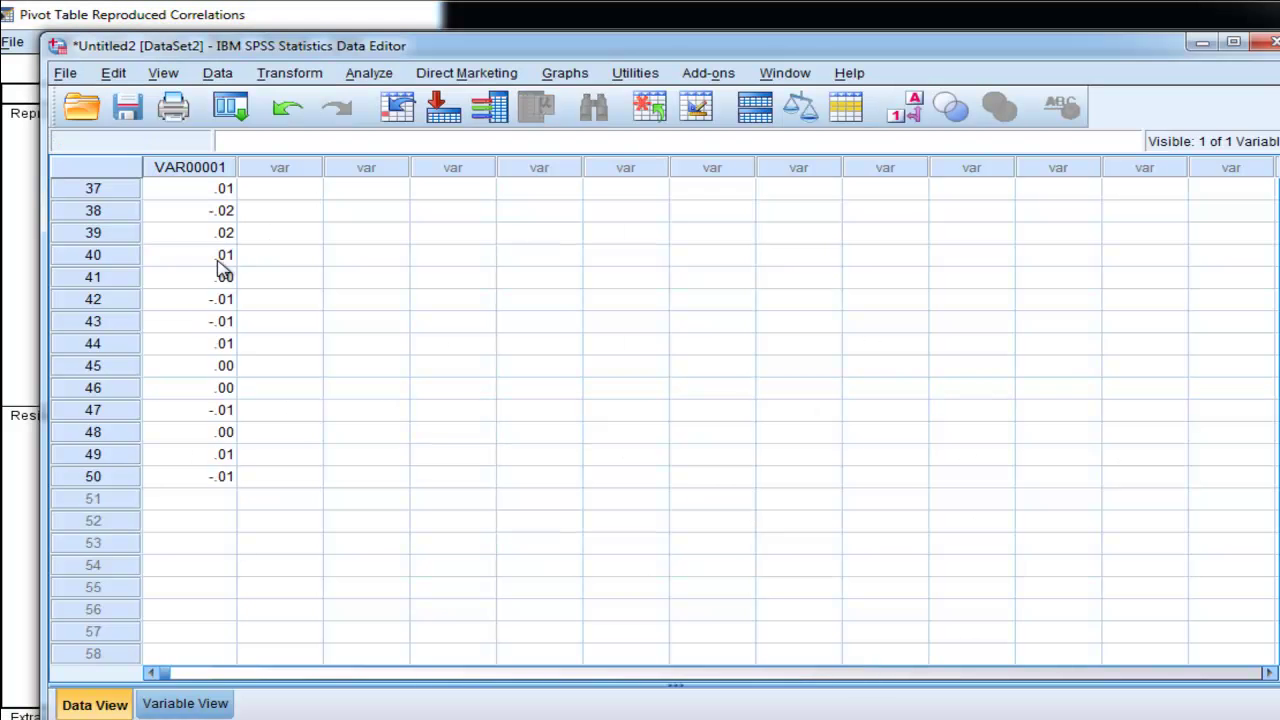
{"action": "key", "text": "alt+Tab"}
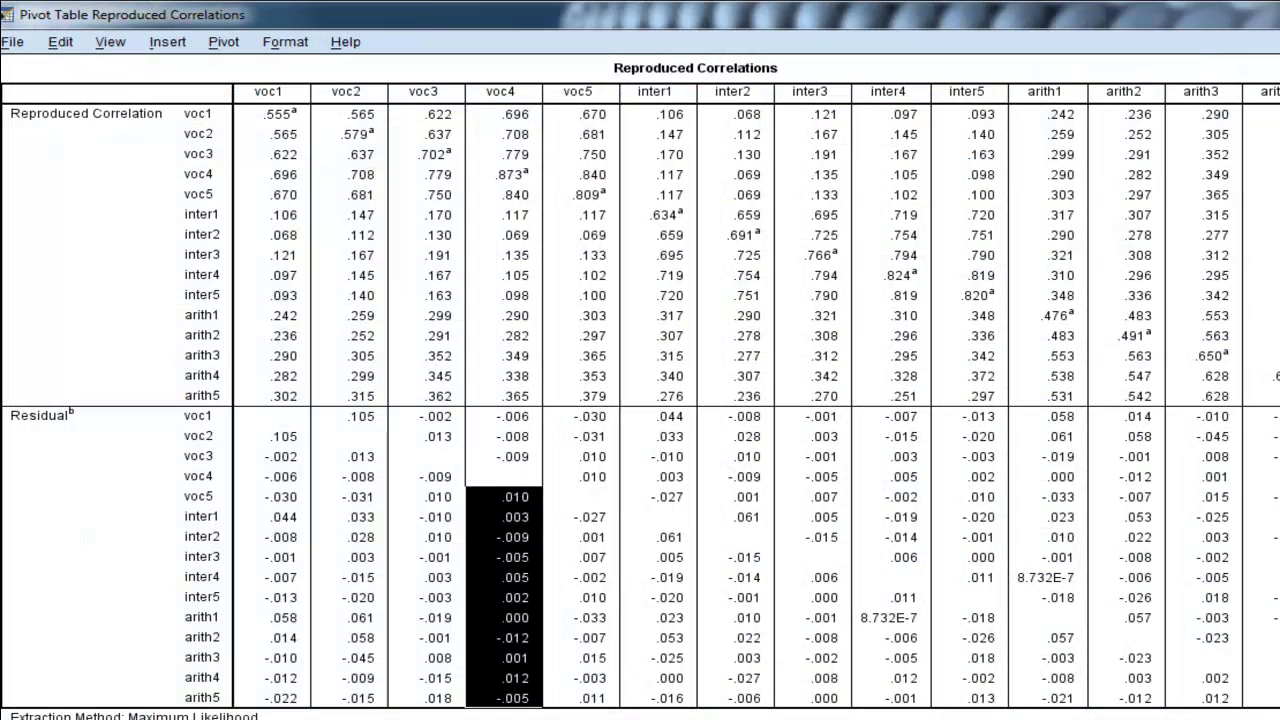
{"action": "left_click_drag", "start_coordinate": [585, 527], "coordinate": [597, 700]}
{"action": "key", "text": "ctrl+c"}
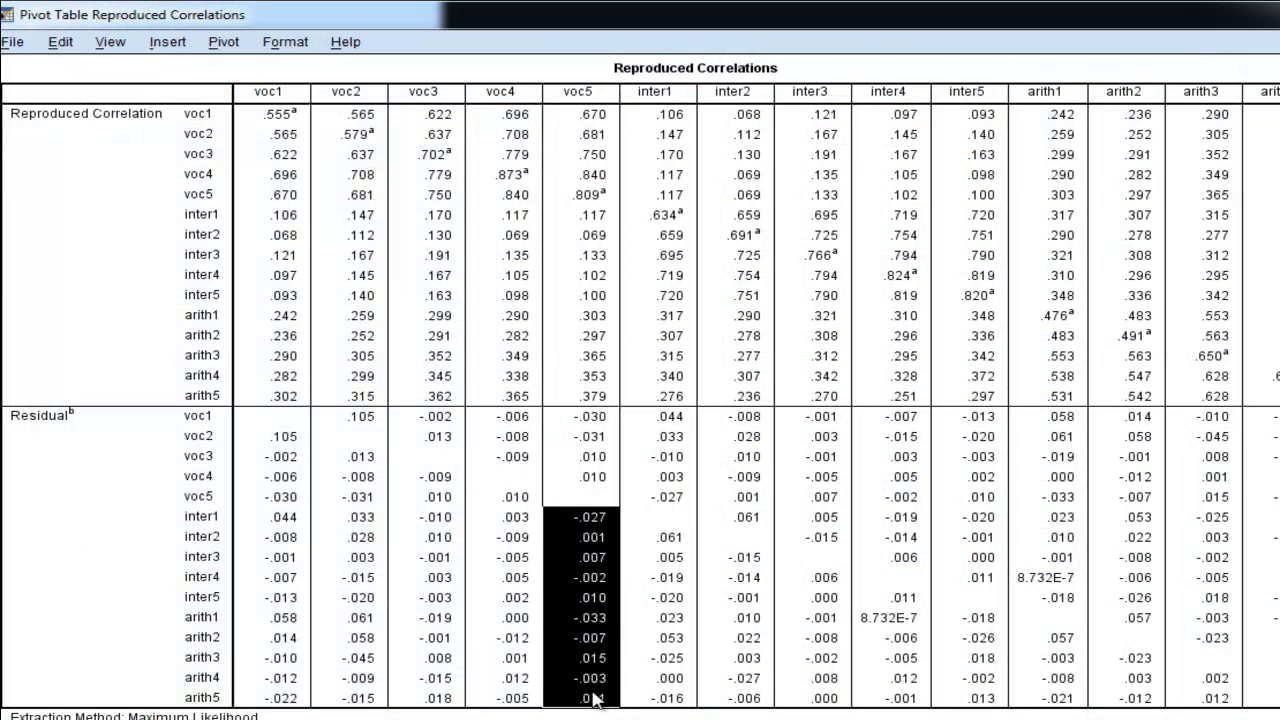
{"action": "key", "text": "alt+Tab"}
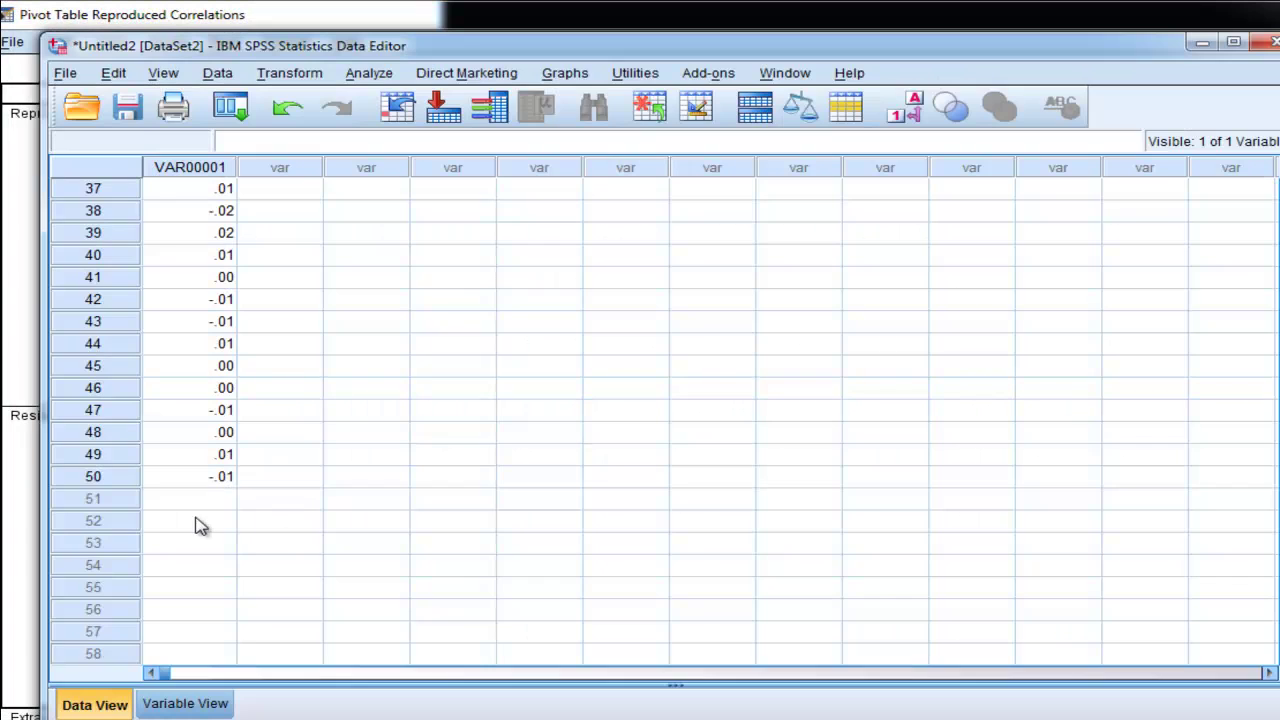
{"action": "left_click", "coordinate": [210, 499]}
{"action": "key", "text": "ctrl+v"}
Paste the inter1 and inter2 residuals into VAR00001 rows 61–69 and 70–77.
{"action": "scroll", "coordinate": [271, 566], "scroll_direction": "down", "scroll_amount": 6}
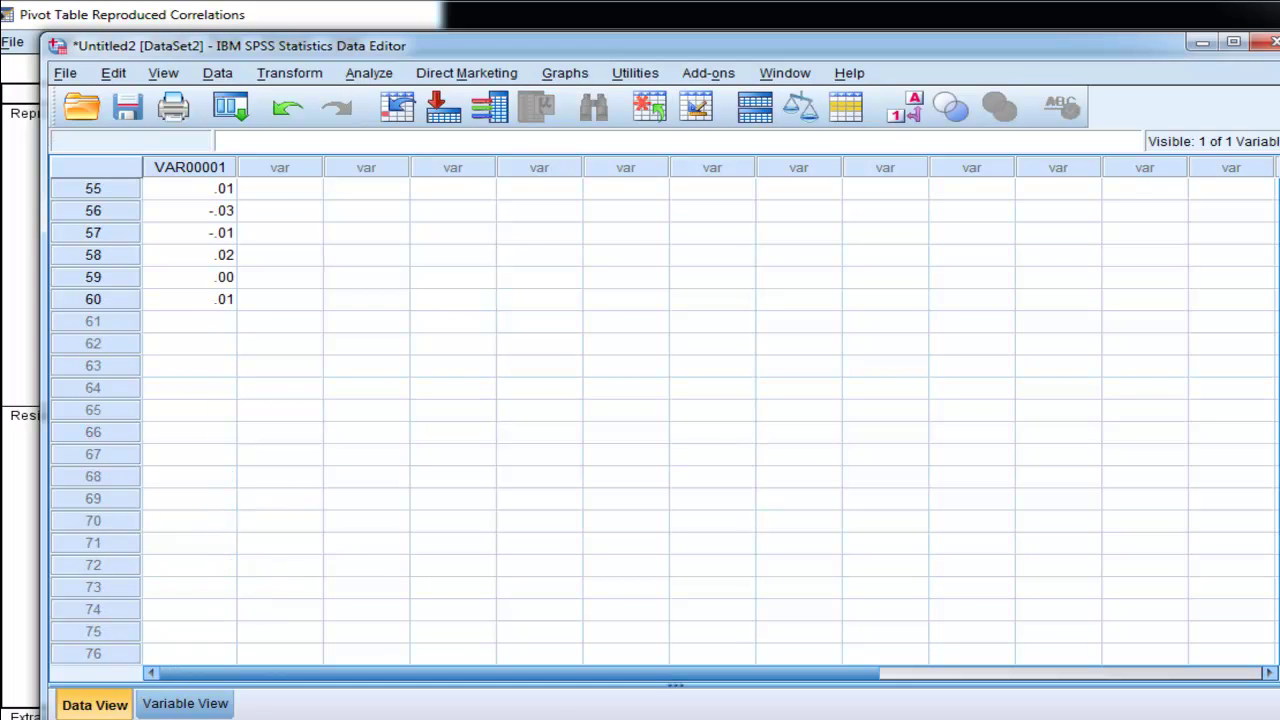
{"action": "key", "text": "alt+Tab"}
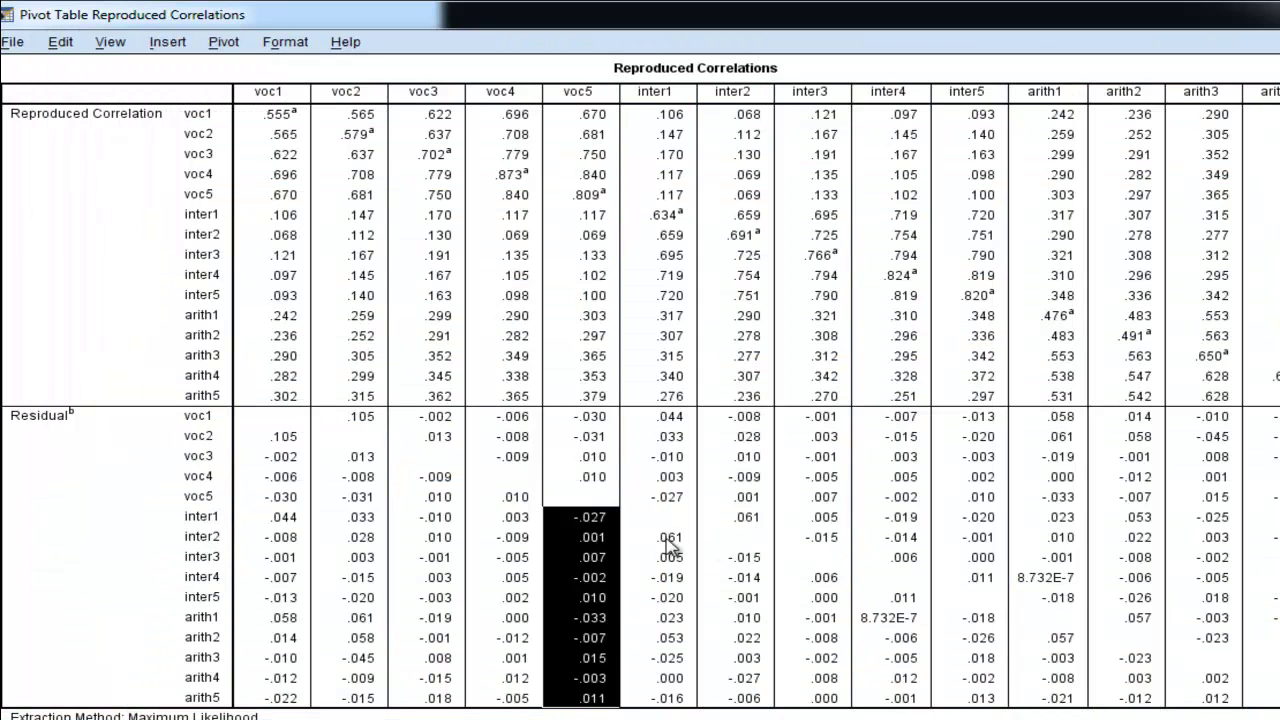
{"action": "left_click_drag", "start_coordinate": [666, 540], "coordinate": [665, 708]}
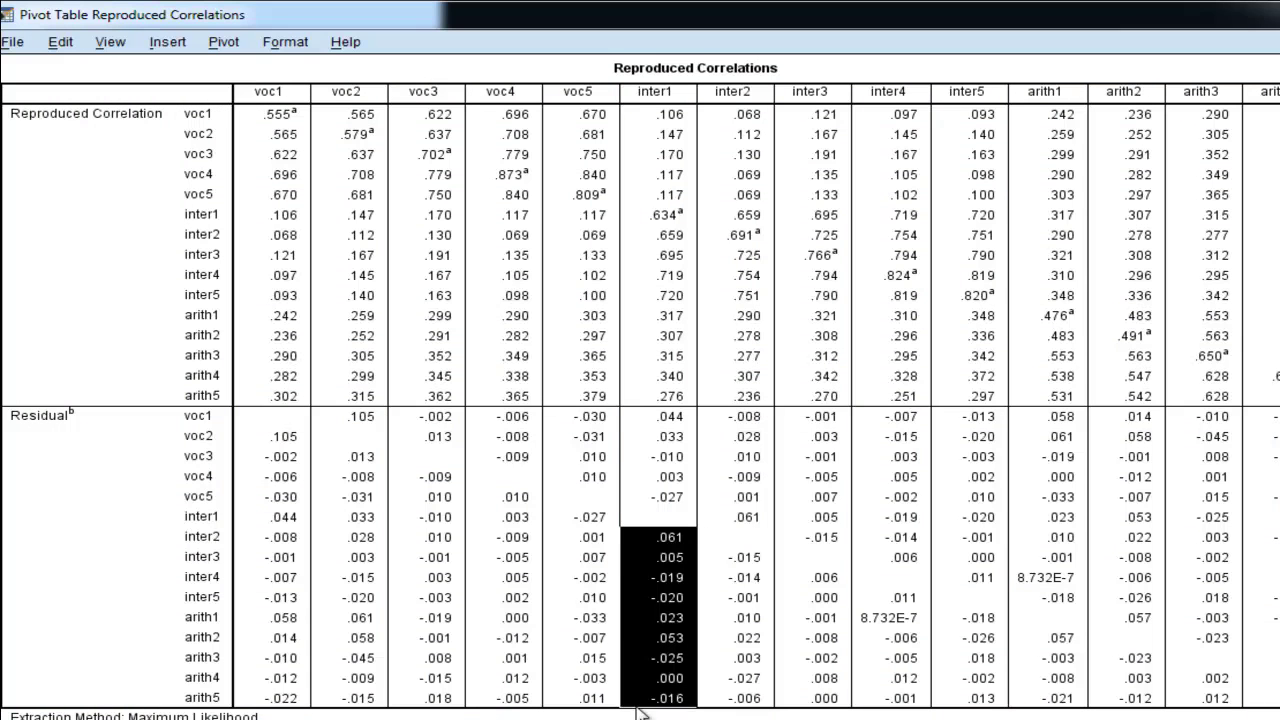
{"action": "key", "text": "alt+Tab"}
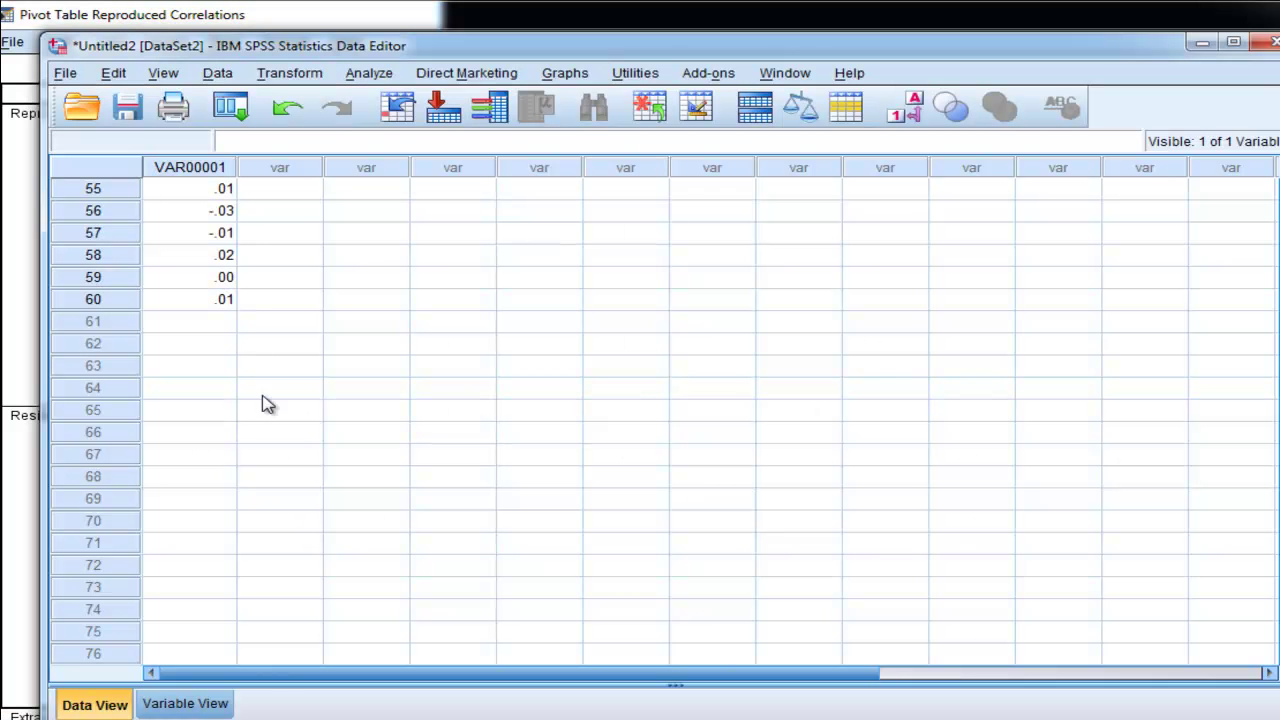
{"action": "left_click", "coordinate": [203, 324]}
{"action": "type", "text": ".06 .01 -.02 -.02 .02 .05 -.03 .00 -.02"}
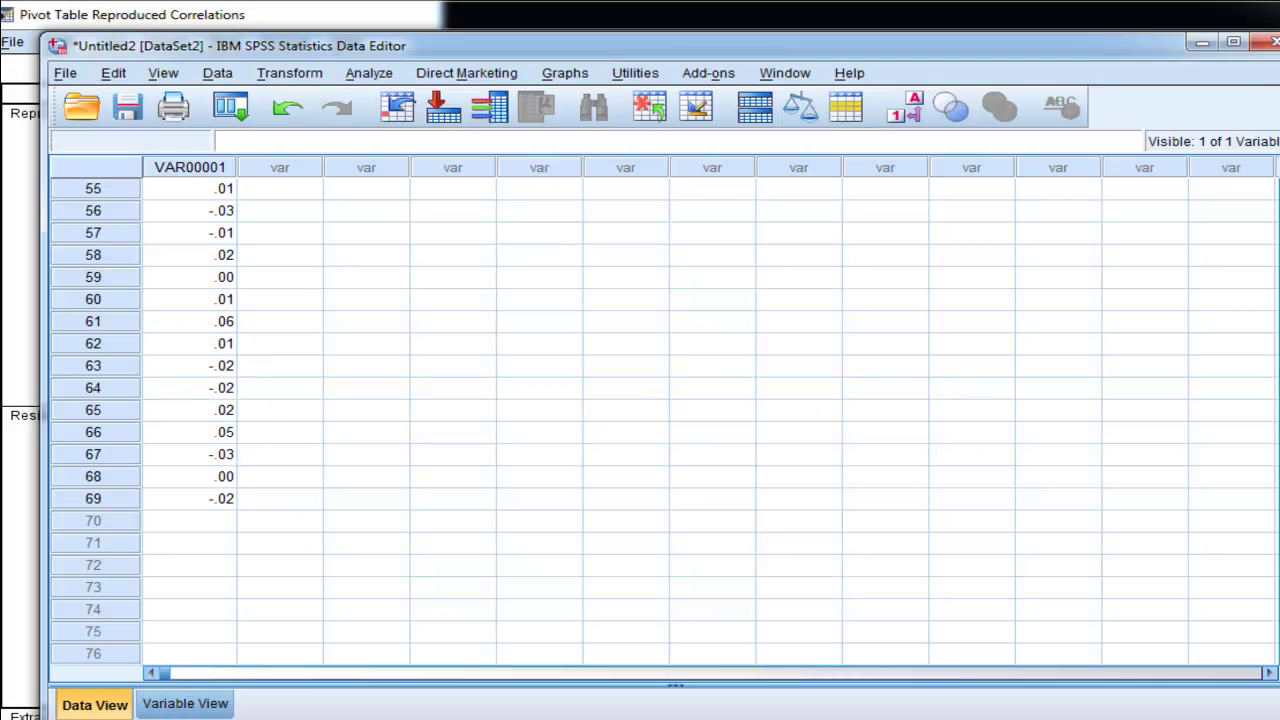
{"action": "key", "text": "alt+Tab"}
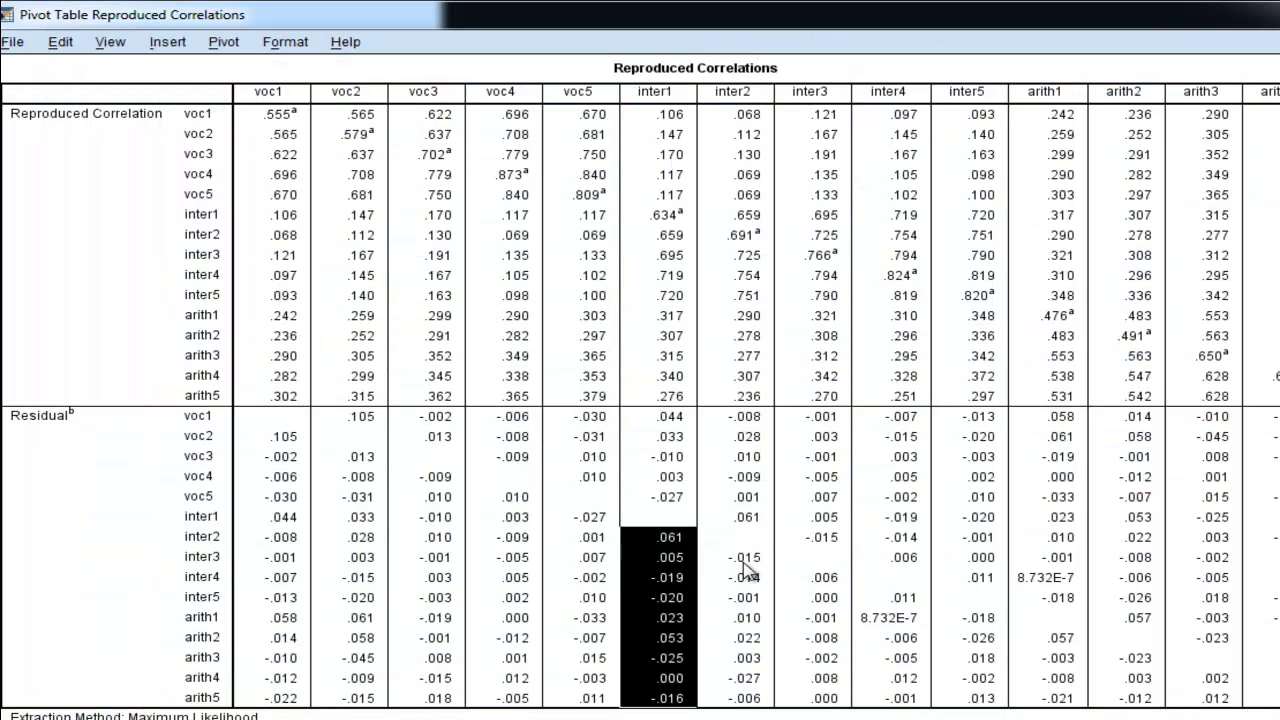
{"action": "left_click_drag", "start_coordinate": [744, 560], "coordinate": [752, 706]}
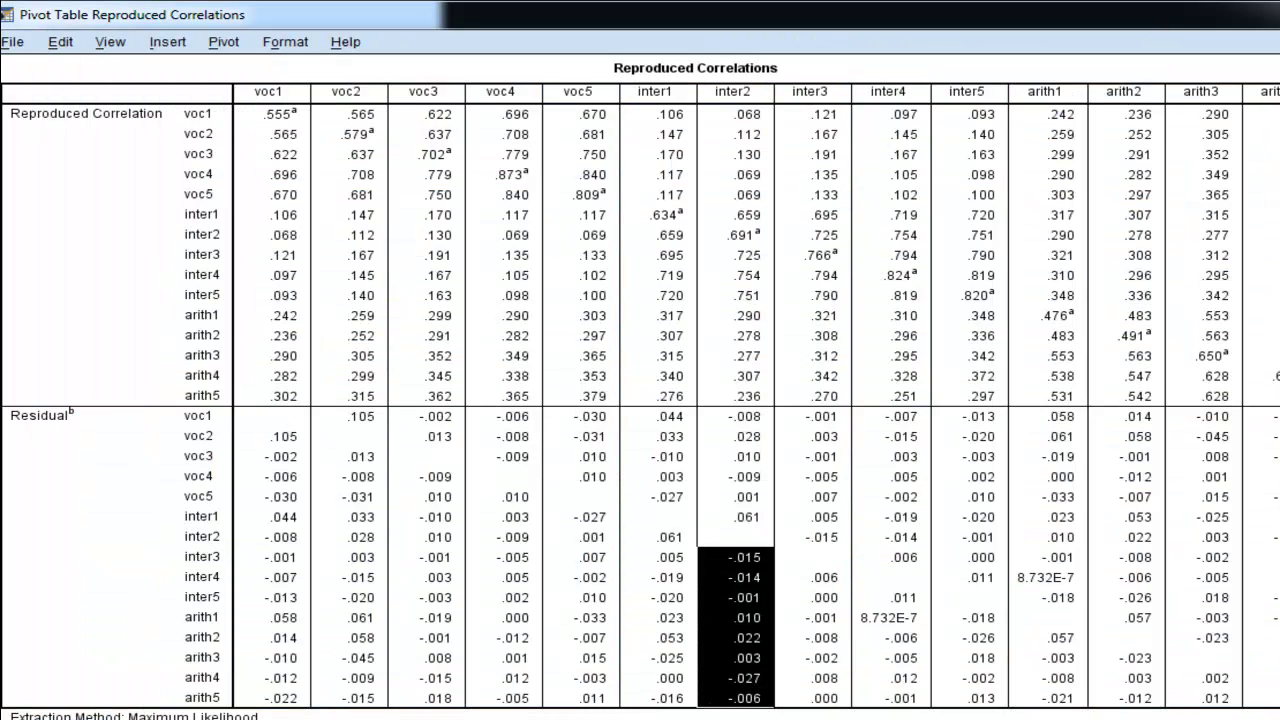
{"action": "key", "text": "alt+Tab"}
{"action": "left_click", "coordinate": [190, 520]}
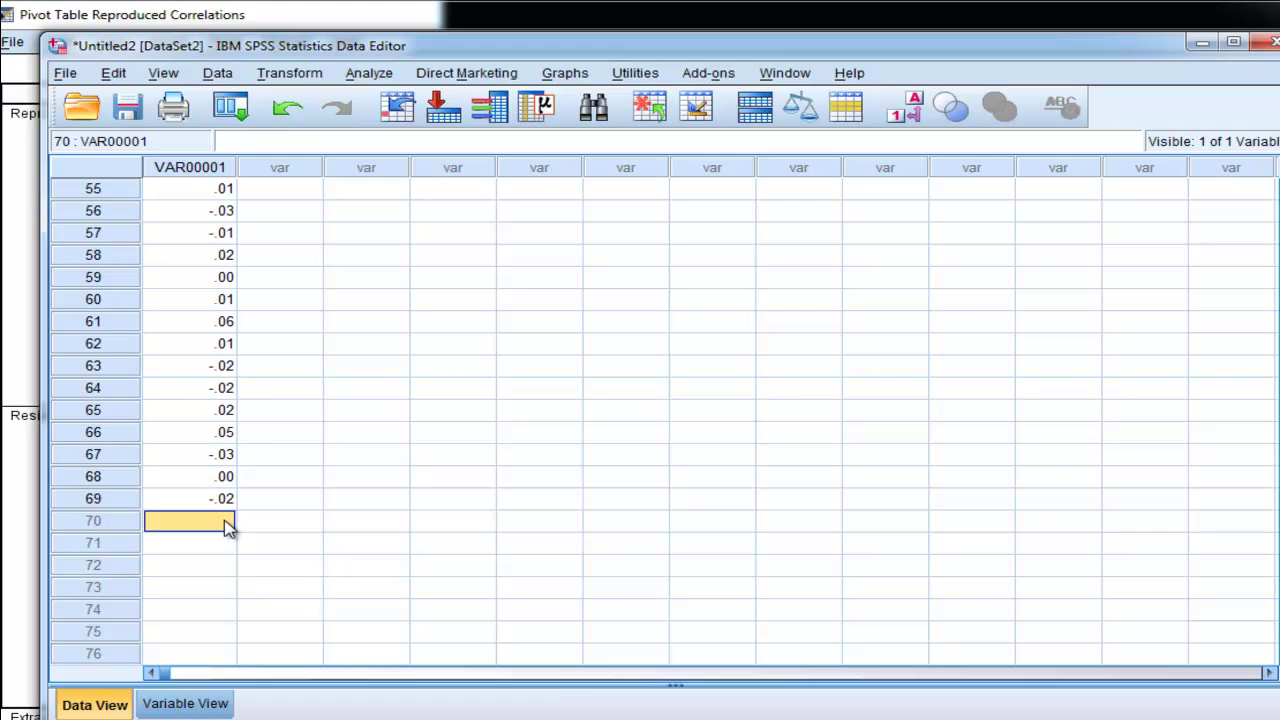
{"action": "type", "text": "-.02 -.01 .00 .01 .02 .00 -.03 -.01"}
Paste the inter3 residuals into VAR00001 rows 78–84.
{"action": "scroll", "coordinate": [509, 469], "scroll_direction": "down", "scroll_amount": 6}
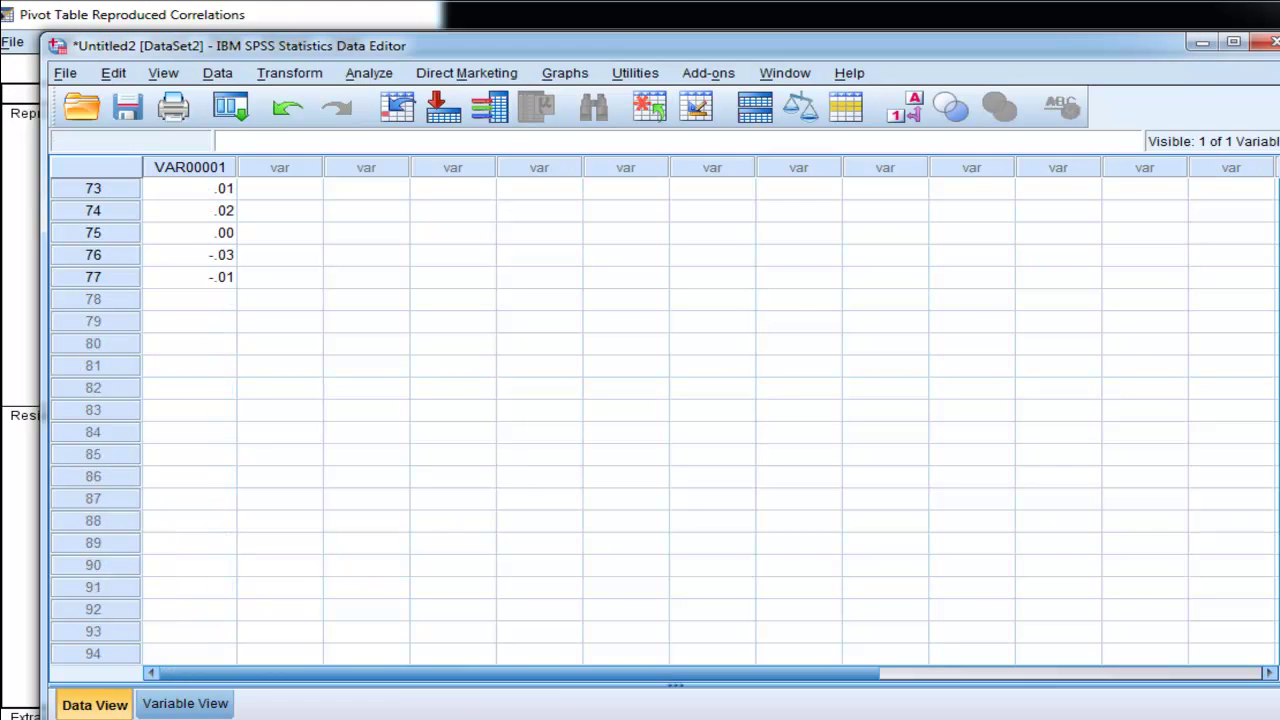
{"action": "key", "text": "alt+Tab"}
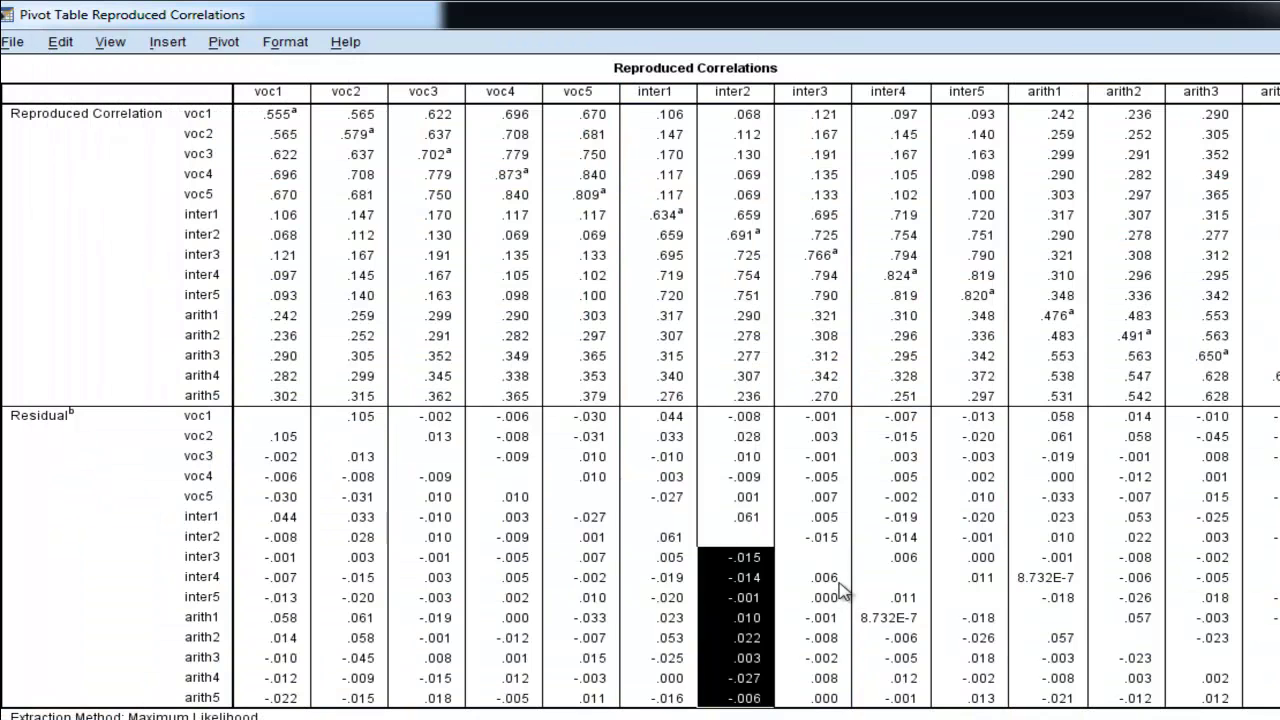
{"action": "left_click_drag", "start_coordinate": [838, 581], "coordinate": [822, 708]}
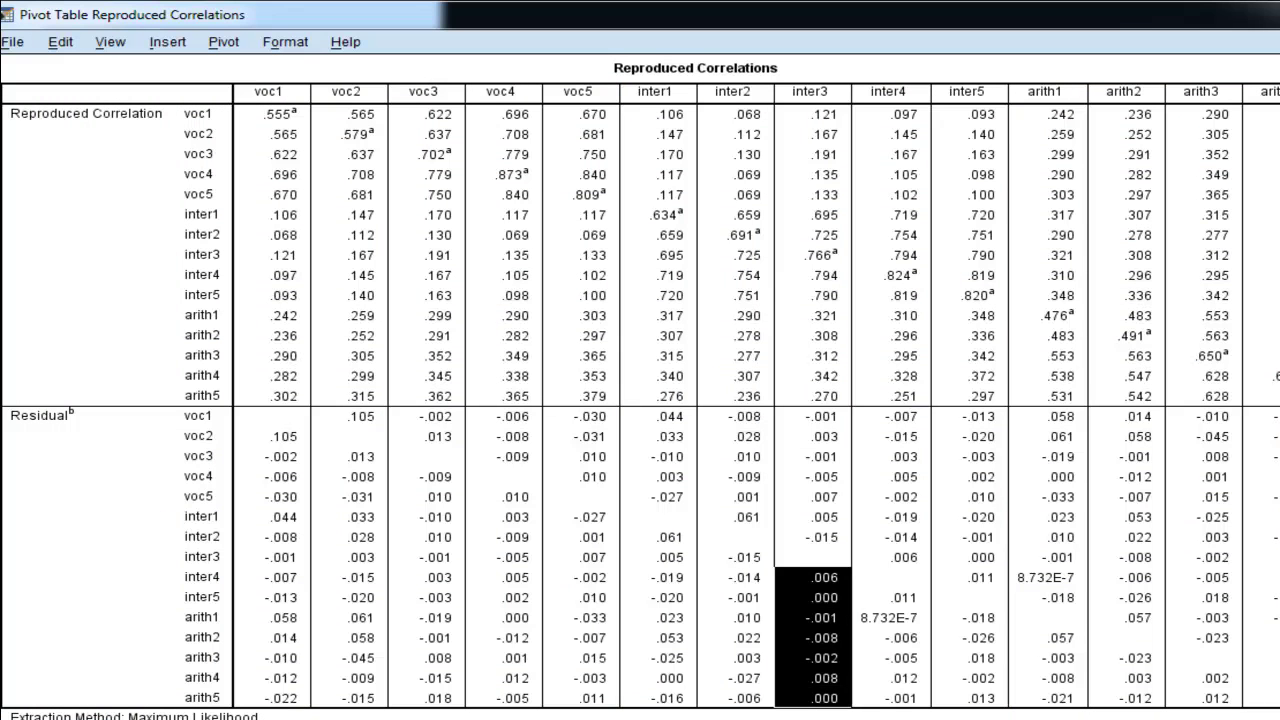
{"action": "key", "text": "alt+Tab"}
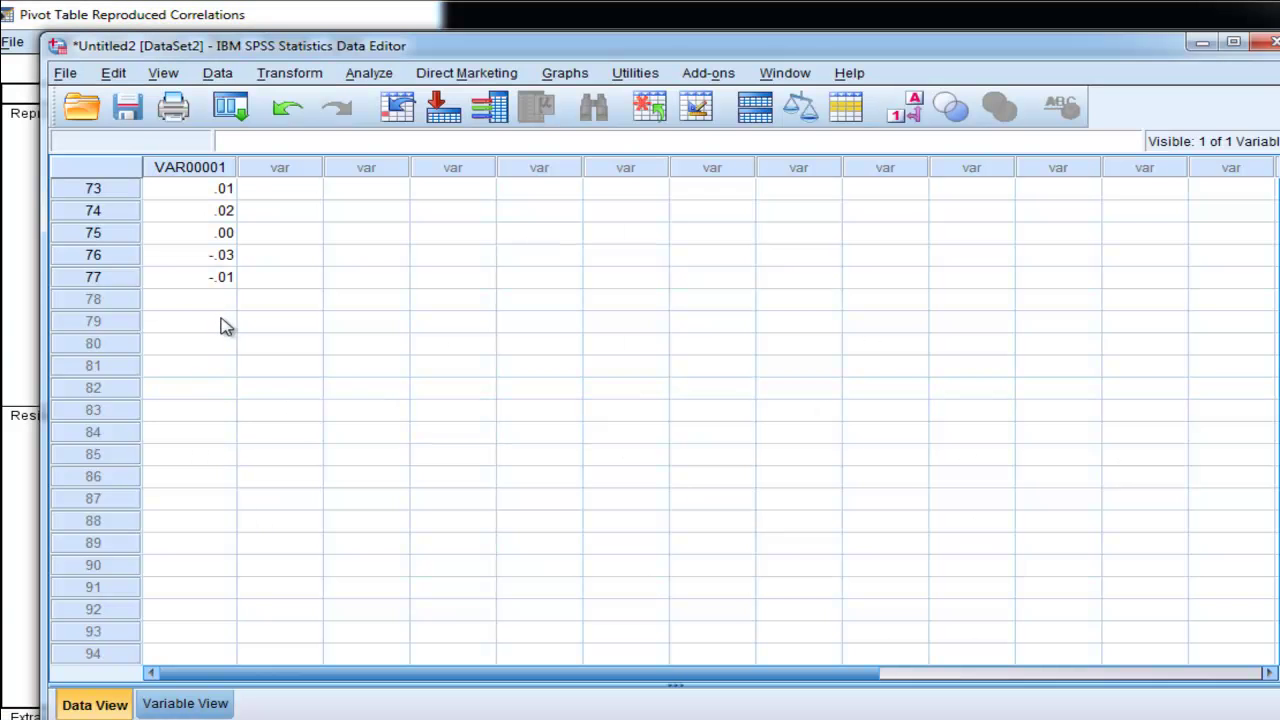
{"action": "left_click", "coordinate": [222, 321]}
{"action": "left_click", "coordinate": [220, 298]}
{"action": "type", "text": ".01 .00 .00 -.01 .00 .01 .00"}
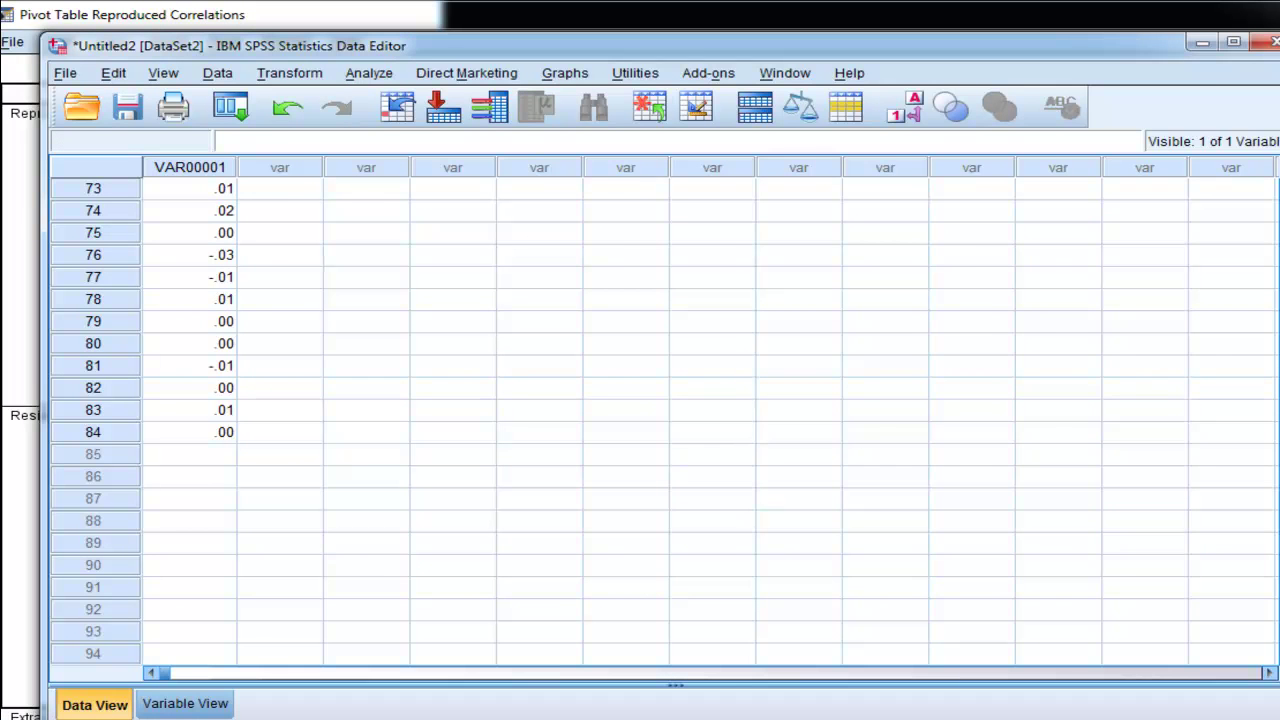
{"action": "key", "text": "alt+Tab"}
Paste the inter4 residuals into VAR00001 rows 85–90.
{"action": "left_click_drag", "start_coordinate": [905, 600], "coordinate": [913, 707]}
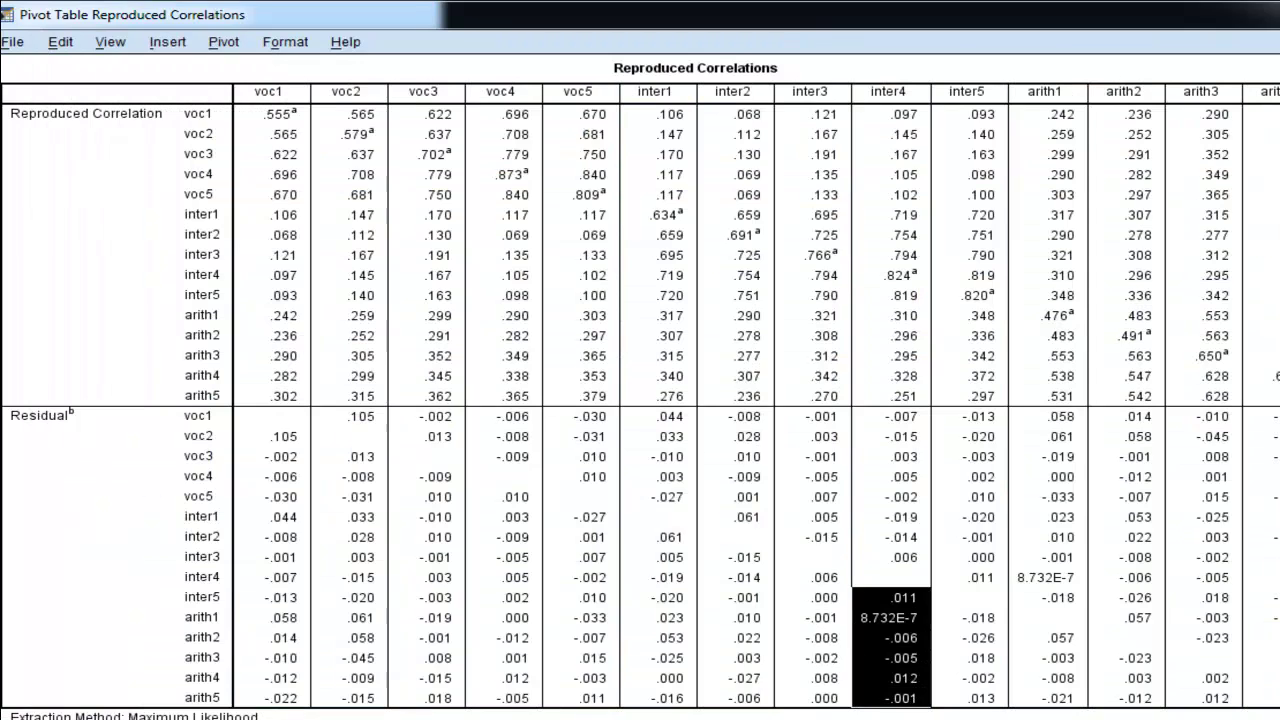
{"action": "key", "text": "alt+Tab"}
{"action": "left_click", "coordinate": [216, 458]}
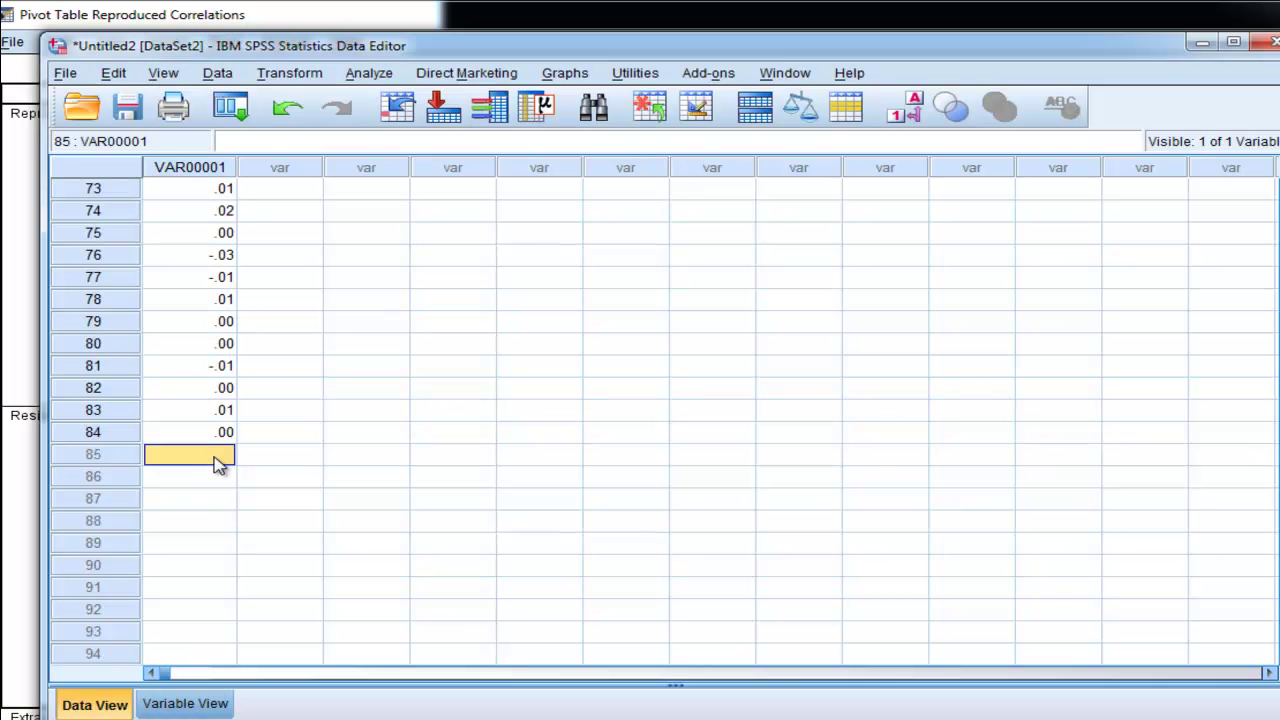
{"action": "type", "text": ".01 .00 -.01 -.01 .01 .00"}
{"action": "scroll", "coordinate": [286, 557], "scroll_direction": "down", "scroll_amount": 6}
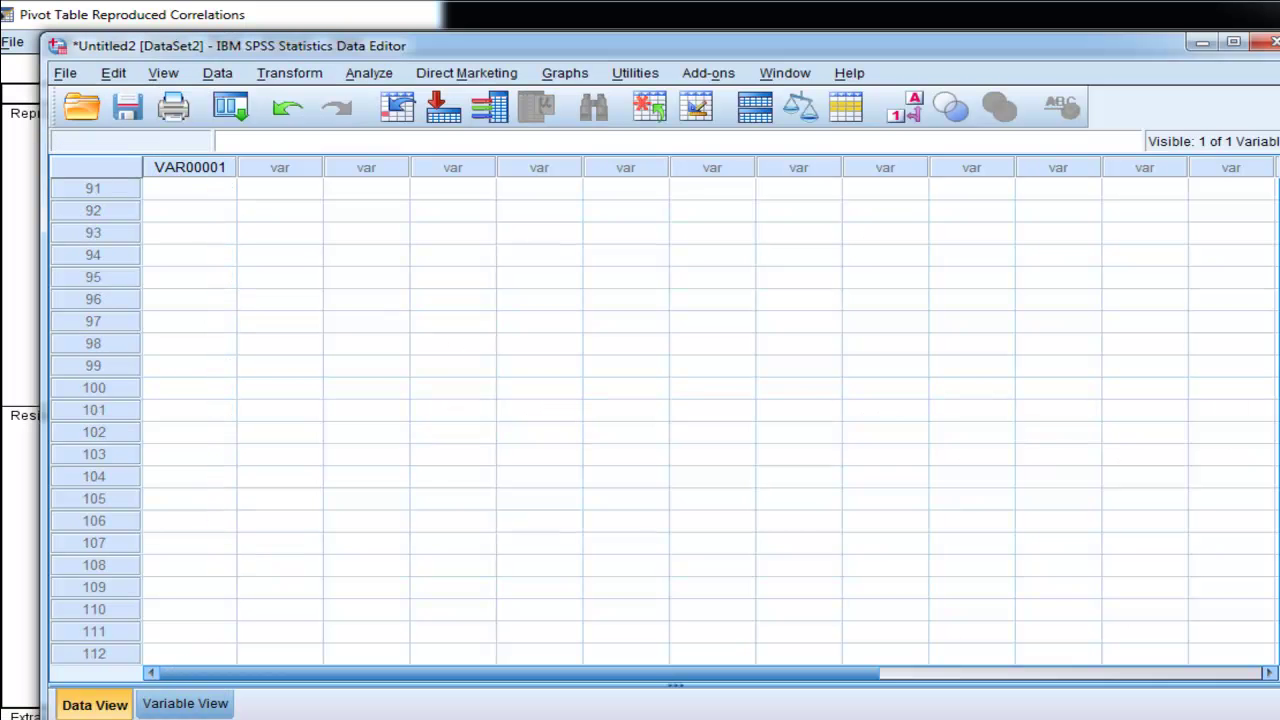
{"action": "scroll", "coordinate": [305, 611], "scroll_direction": "up", "scroll_amount": 1}
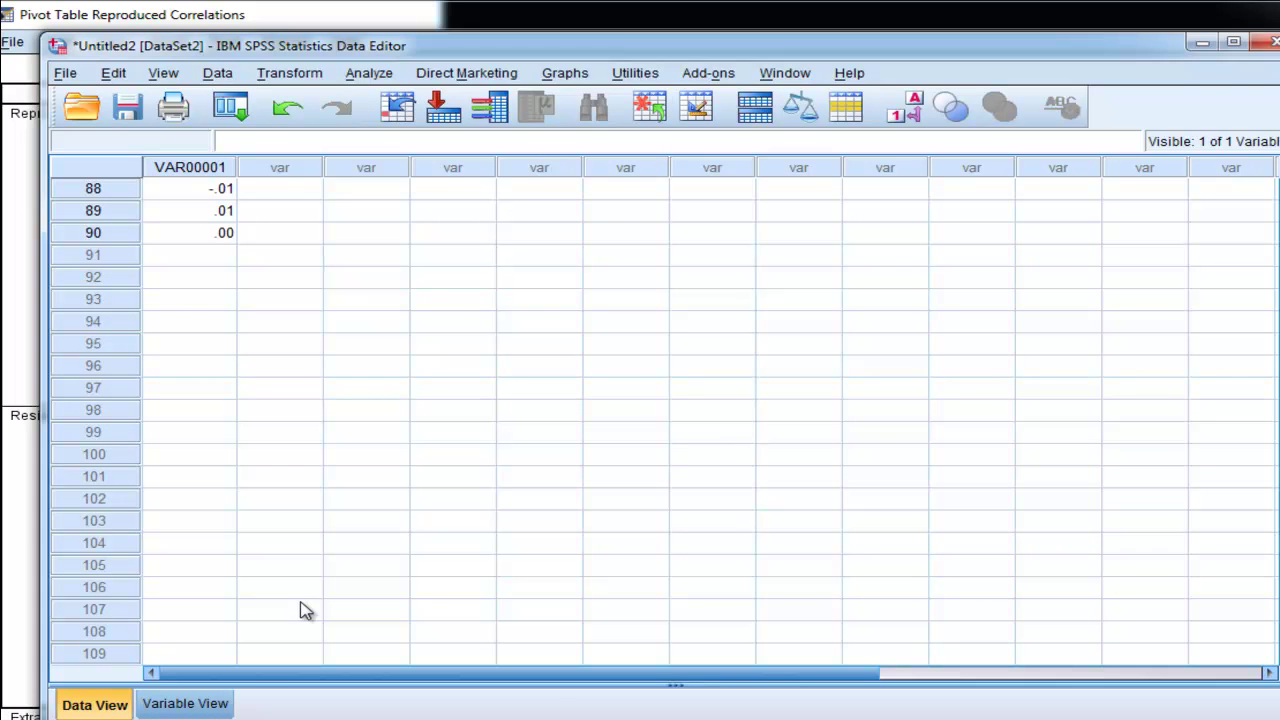
Paste the inter5 and arith1 residuals into VAR00001 rows 91–95 and 96–99.
{"action": "key", "text": "alt+Tab"}
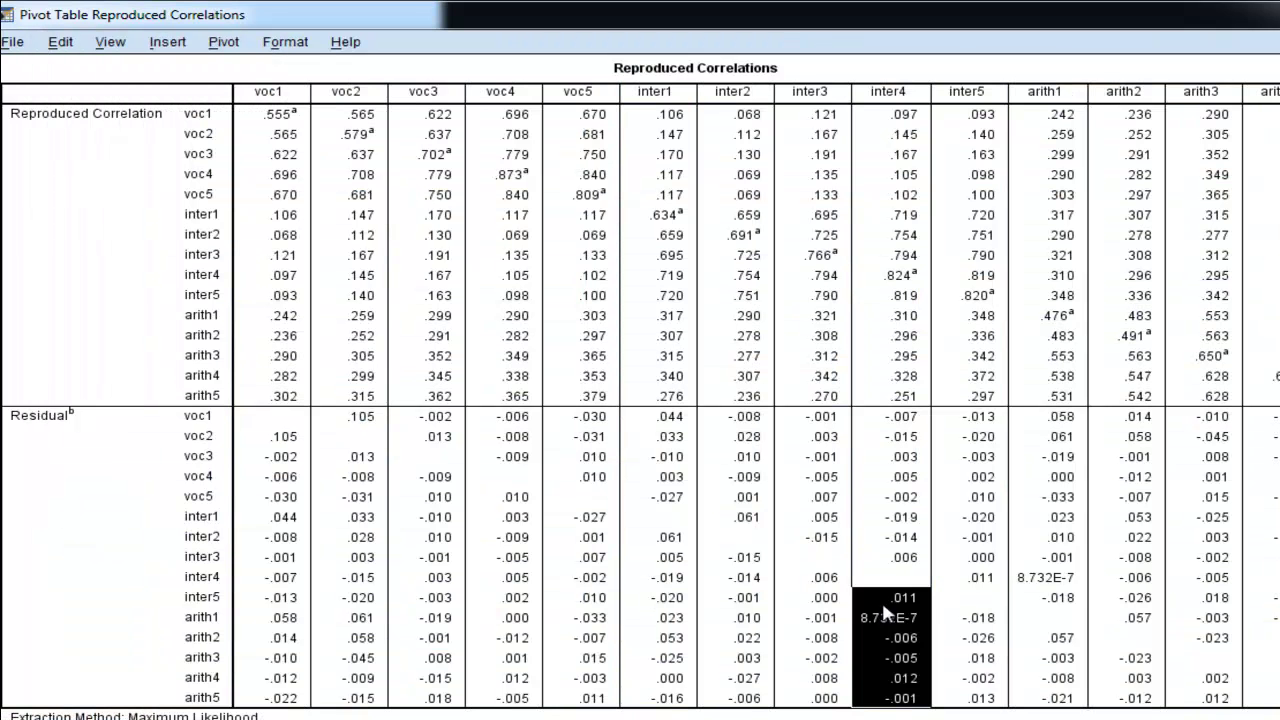
{"action": "left_click_drag", "start_coordinate": [990, 622], "coordinate": [990, 705]}
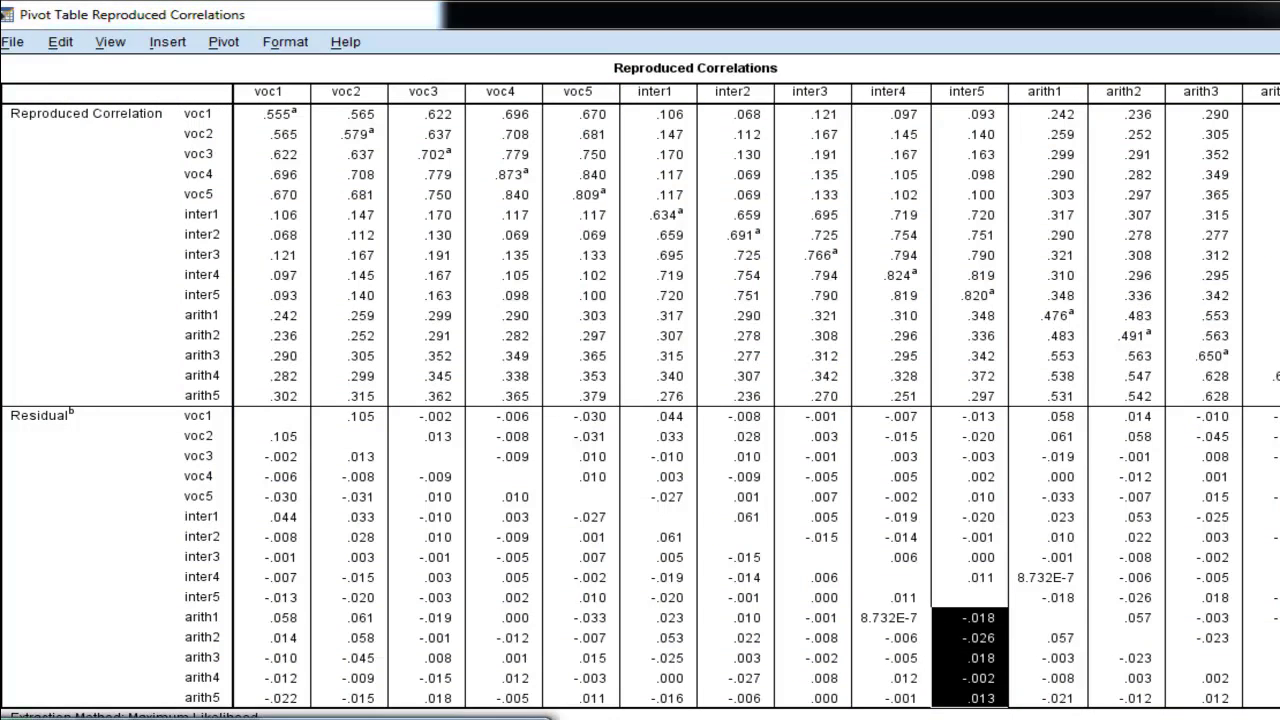
{"action": "key", "text": "alt+Tab"}
{"action": "left_click", "coordinate": [222, 255]}
{"action": "type", "text": "-.02 -.03 .02 .00 .01"}
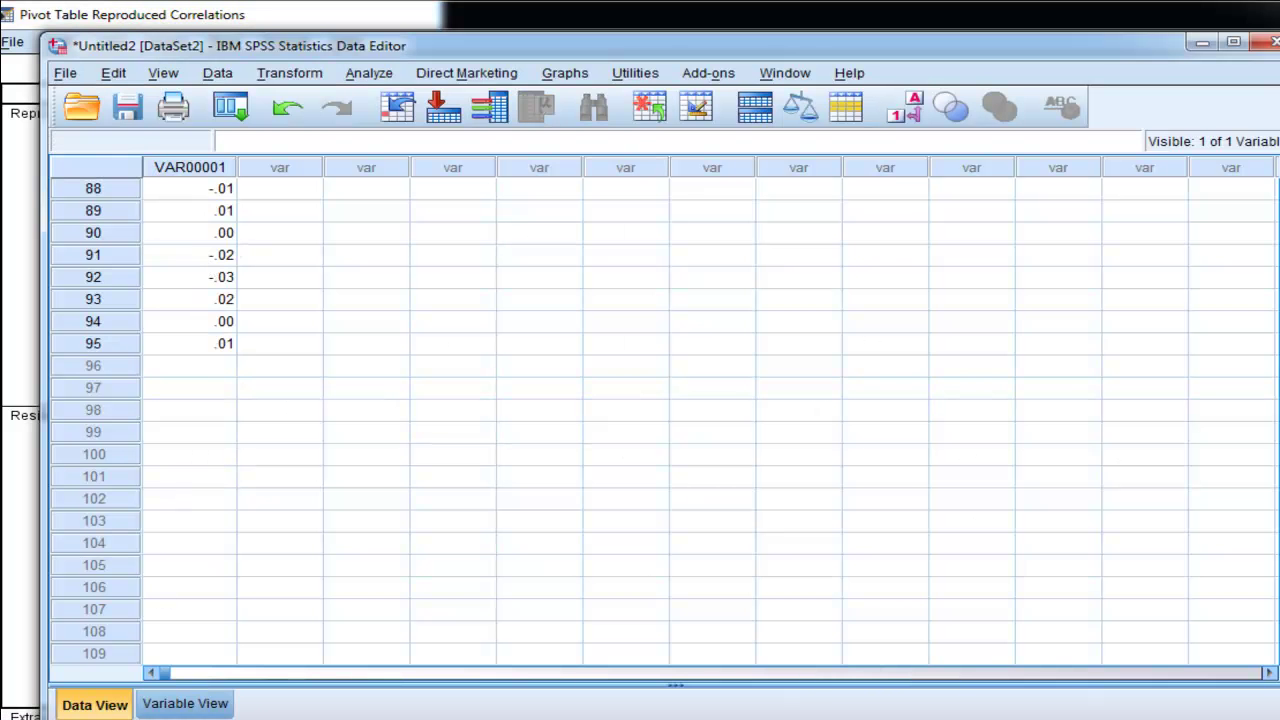
{"action": "key", "text": "alt+Tab"}
{"action": "left_click_drag", "start_coordinate": [1062, 637], "coordinate": [1062, 705]}
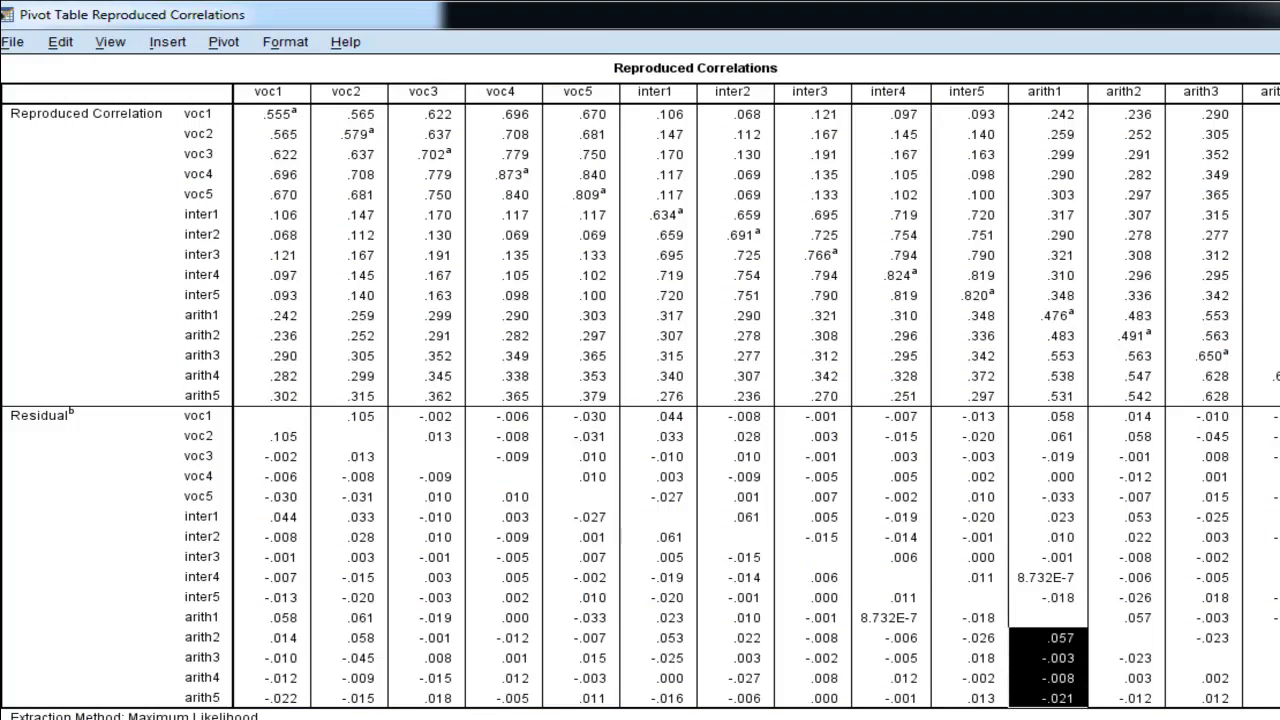
{"action": "key", "text": "alt+Tab"}
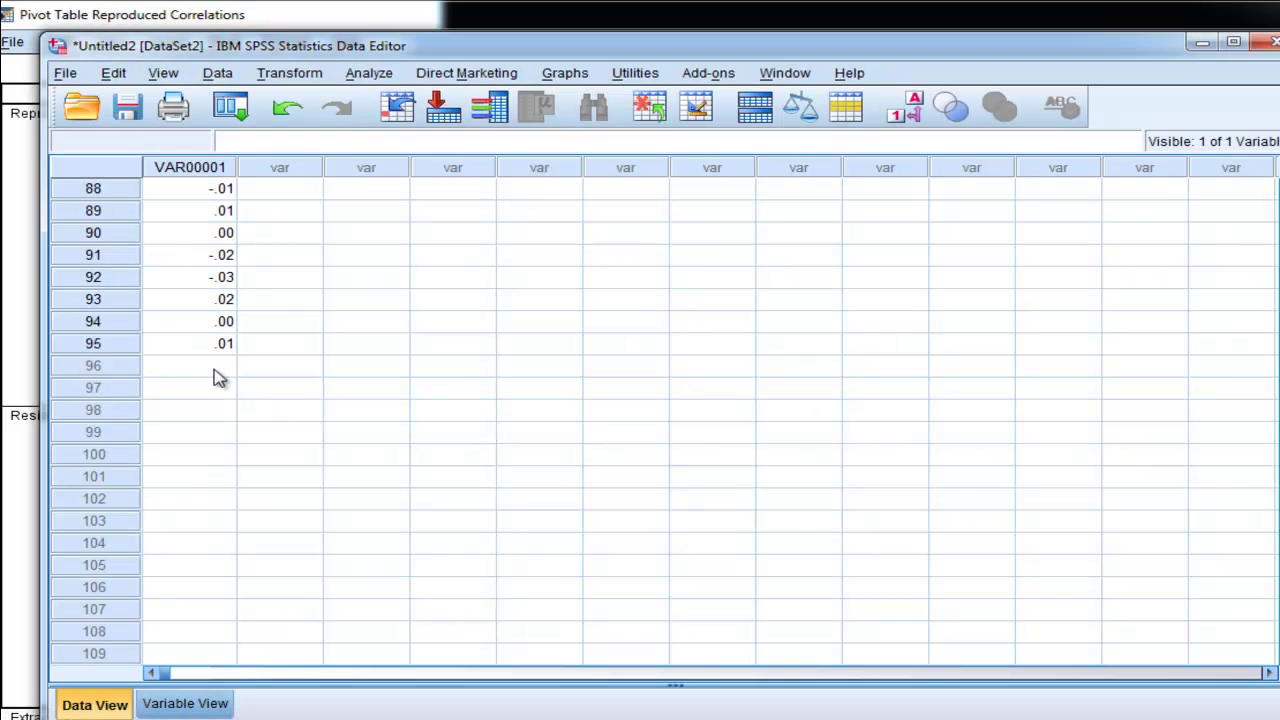
{"action": "left_click", "coordinate": [216, 366]}
{"action": "type", "text": ".06 .00 -.01 .02"}
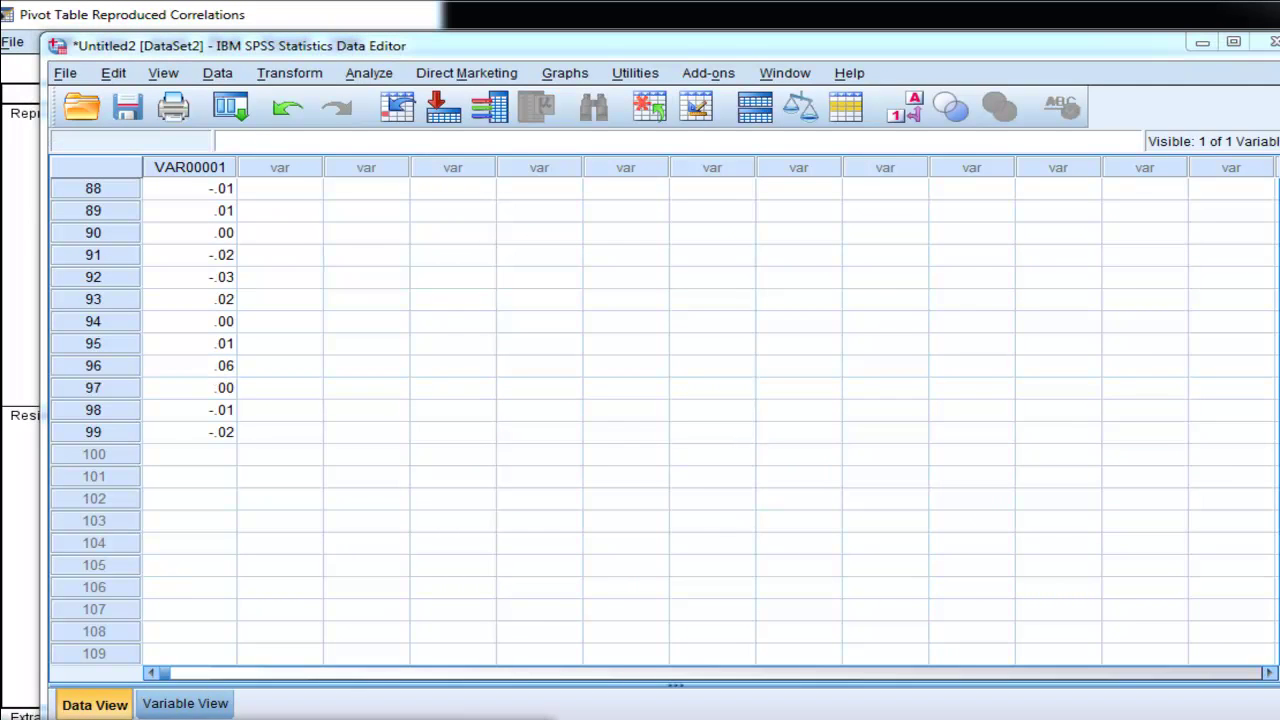
Paste the arith2 residuals into rows 100–102 and arith3 residuals into rows 103–104.
{"action": "key", "text": "alt+Tab"}
{"action": "left_click", "coordinate": [1145, 672]}
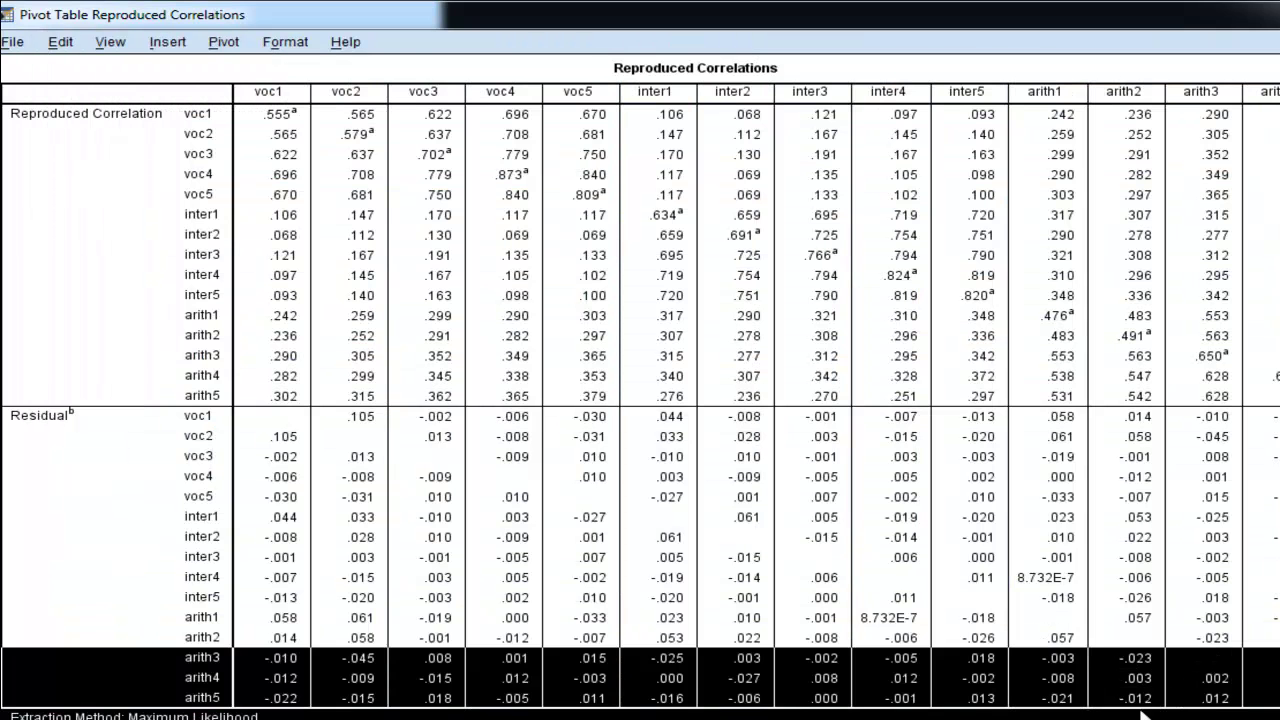
{"action": "left_click_drag", "start_coordinate": [1138, 664], "coordinate": [1137, 703]}
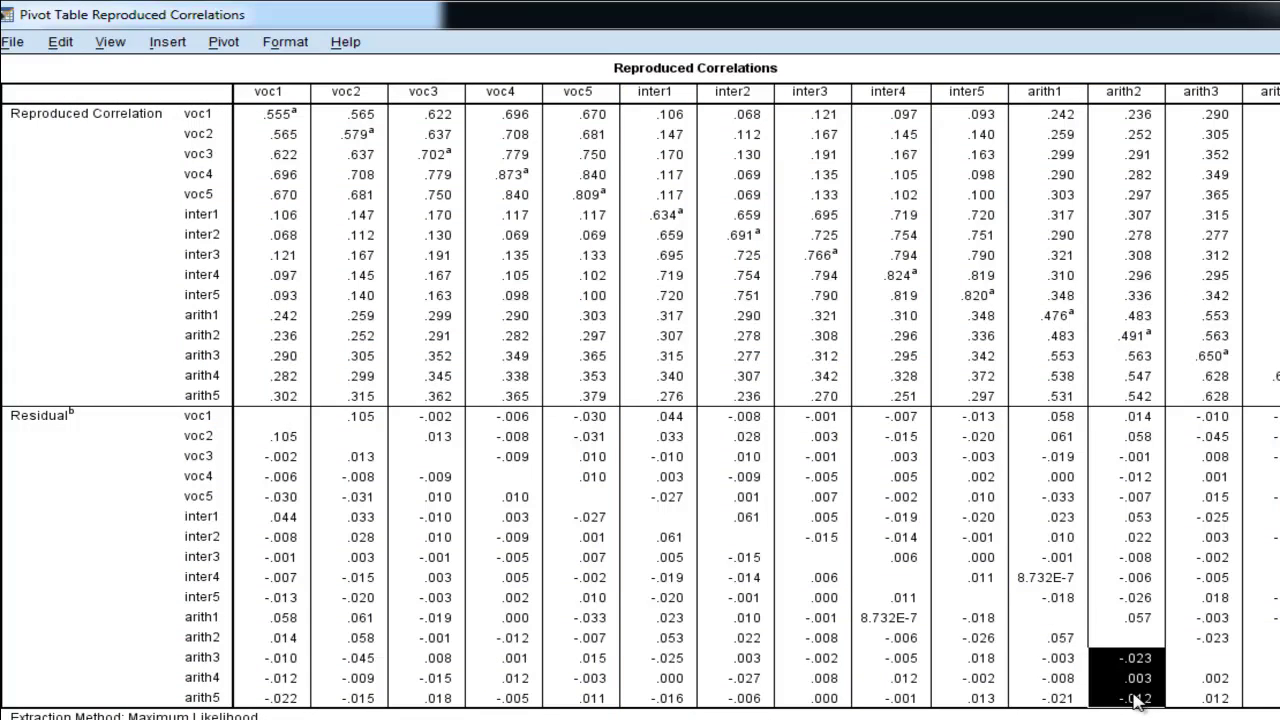
{"action": "key", "text": "alt+Tab"}
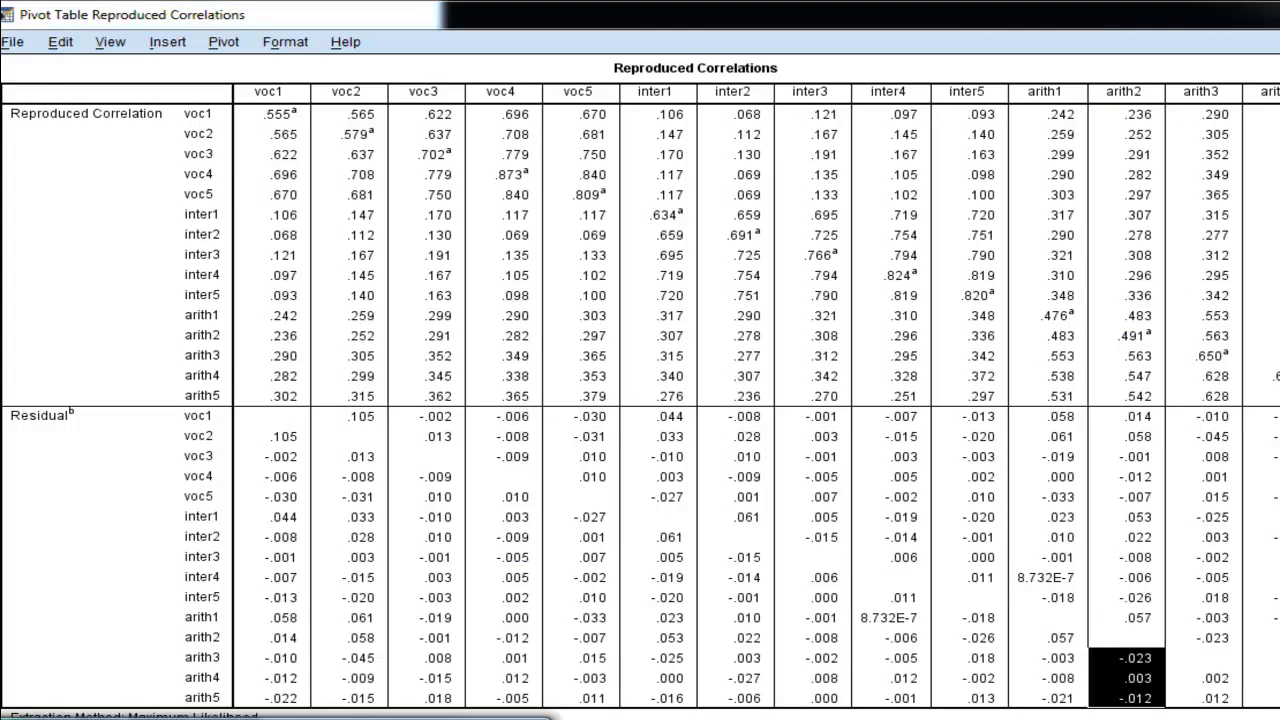
{"action": "left_click", "coordinate": [200, 460]}
{"action": "type", "text": "-.02 .00 -.01"}
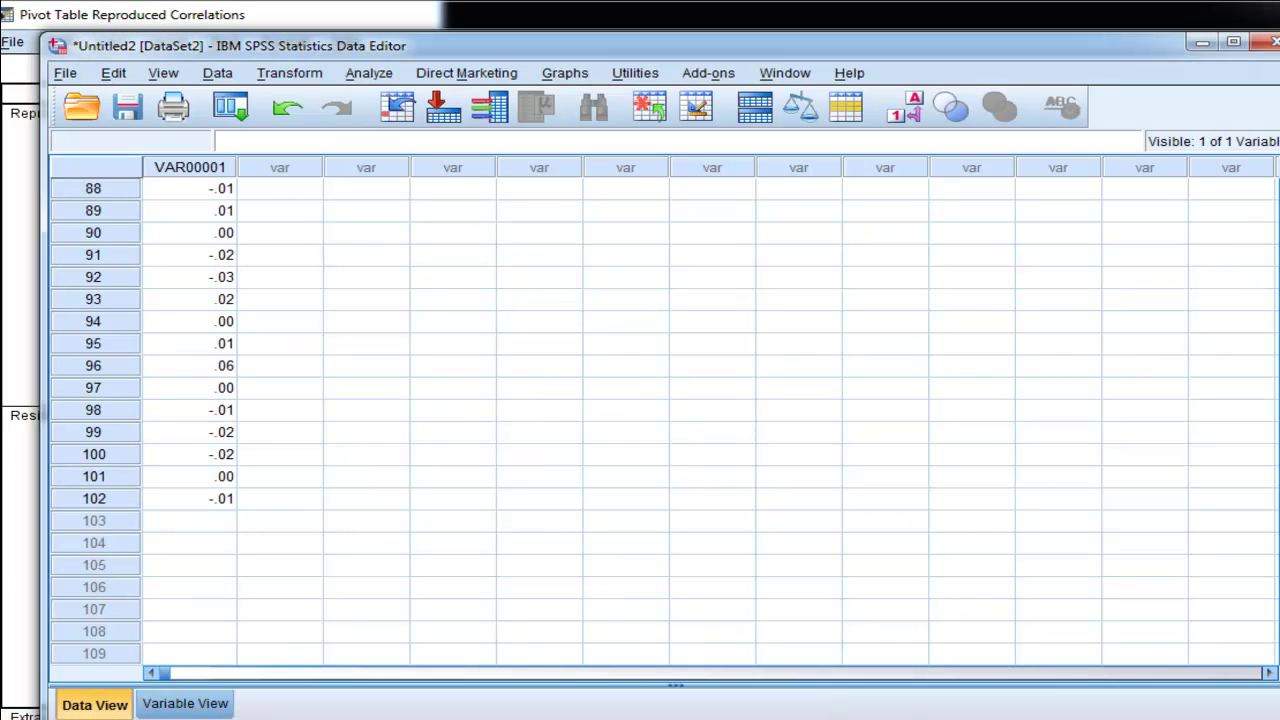
{"action": "key", "text": "alt+Tab"}
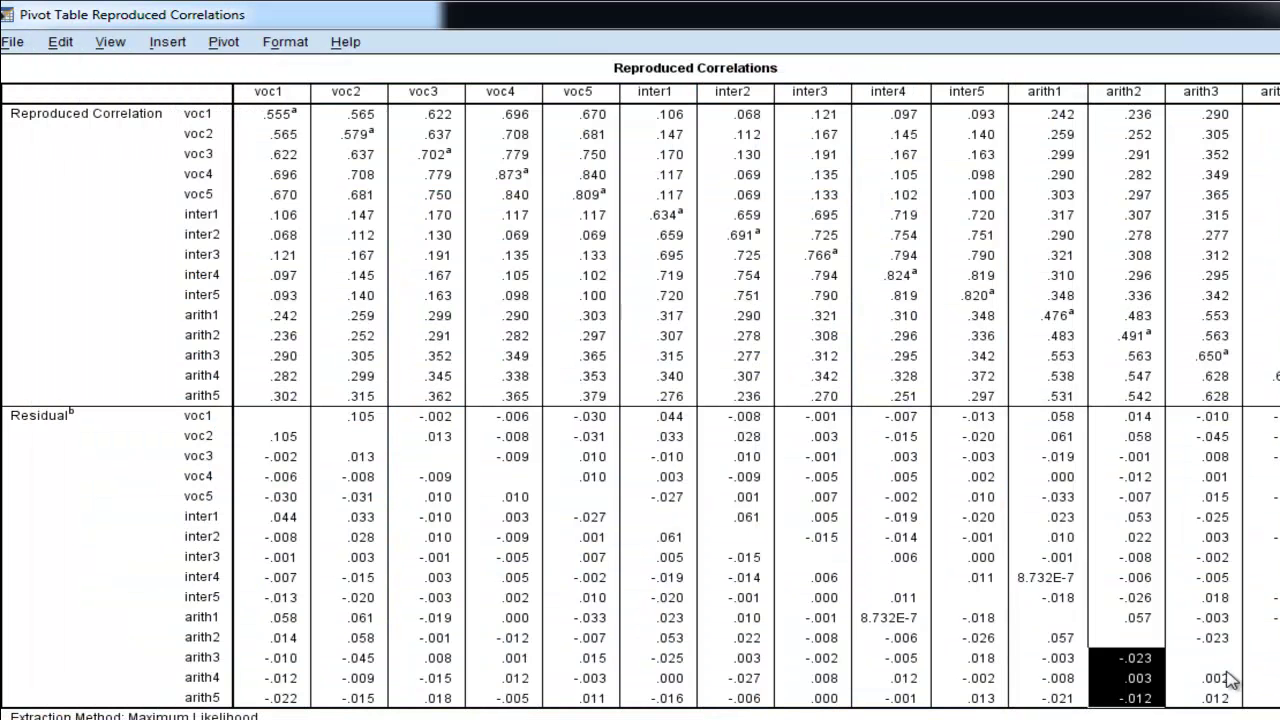
{"action": "left_click_drag", "start_coordinate": [1230, 680], "coordinate": [1215, 708]}
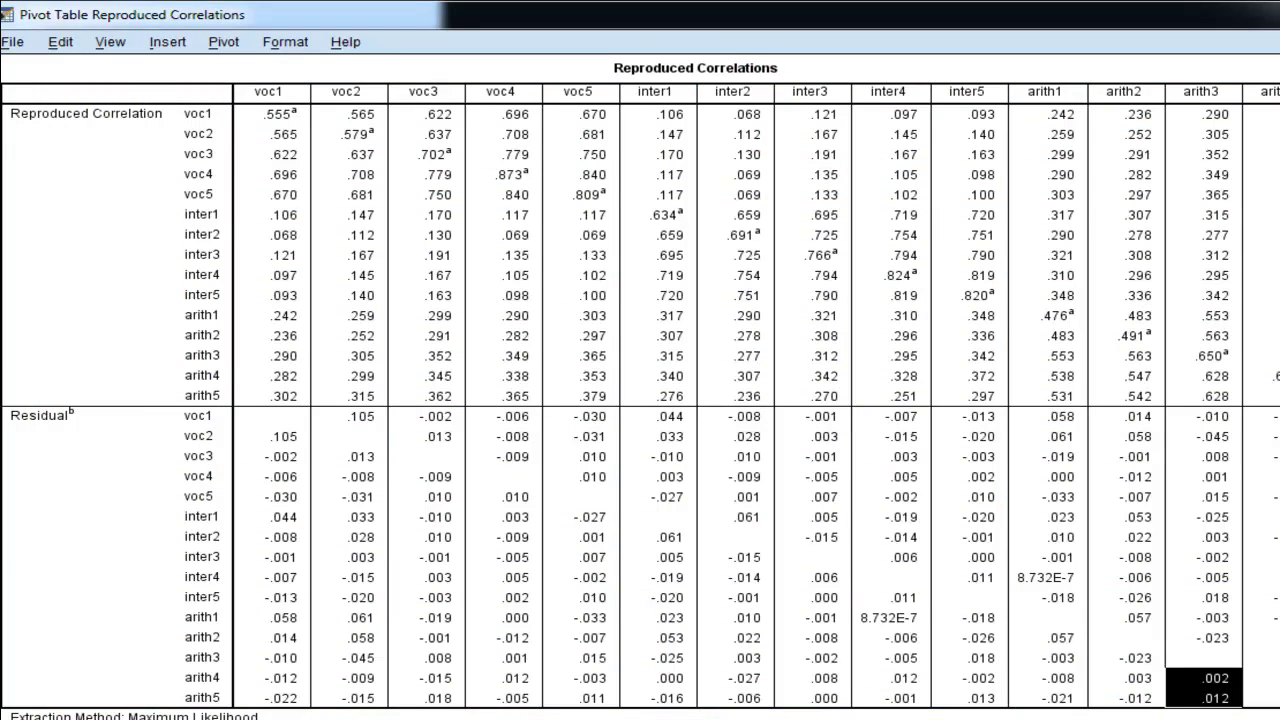
{"action": "key", "text": "alt+Tab"}
{"action": "left_click", "coordinate": [200, 528]}
{"action": "type", "text": ".00 .01"}
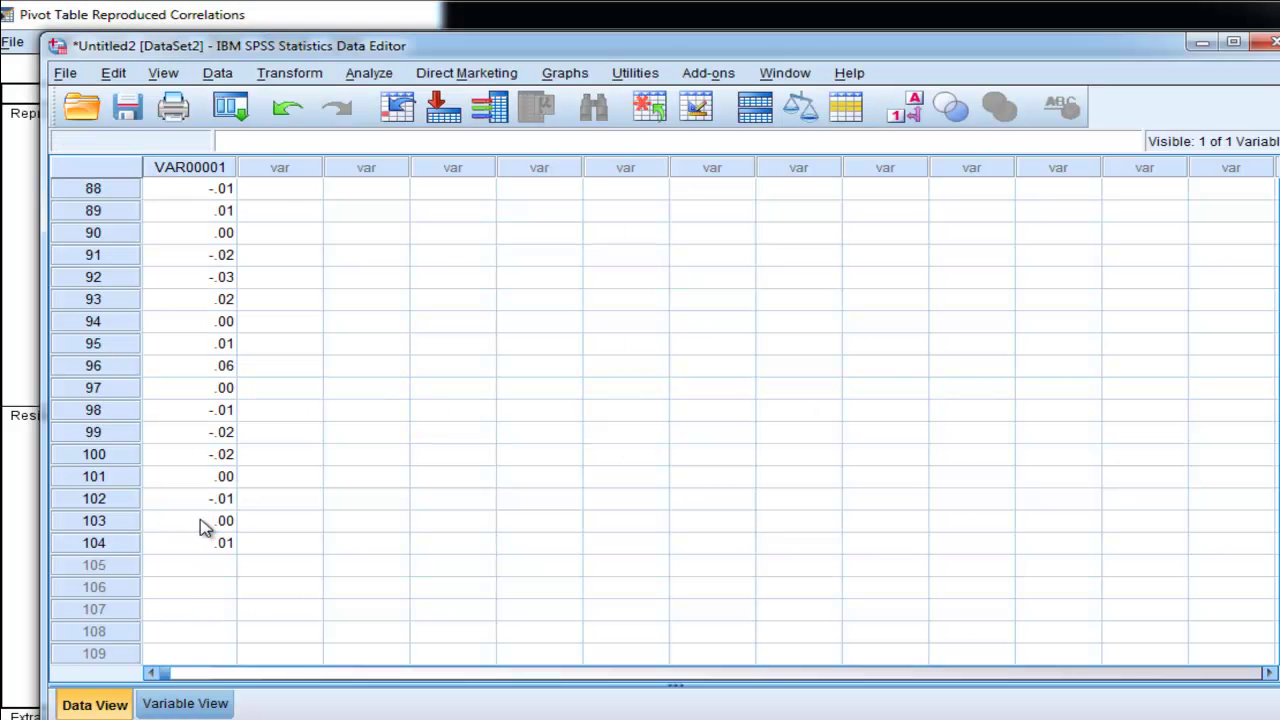
Take the last arith4 residual and select row 105 of VAR00001 for it.
{"action": "key", "text": "alt+Tab"}
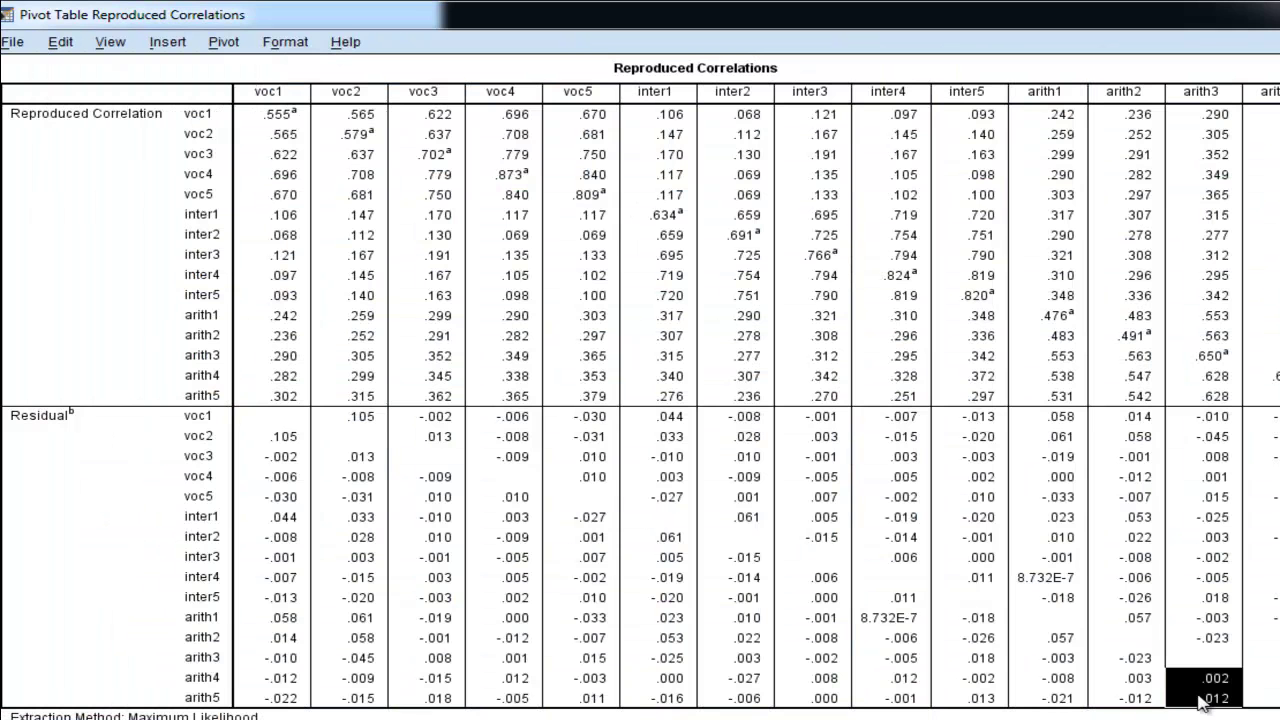
{"action": "left_click", "coordinate": [1260, 698]}
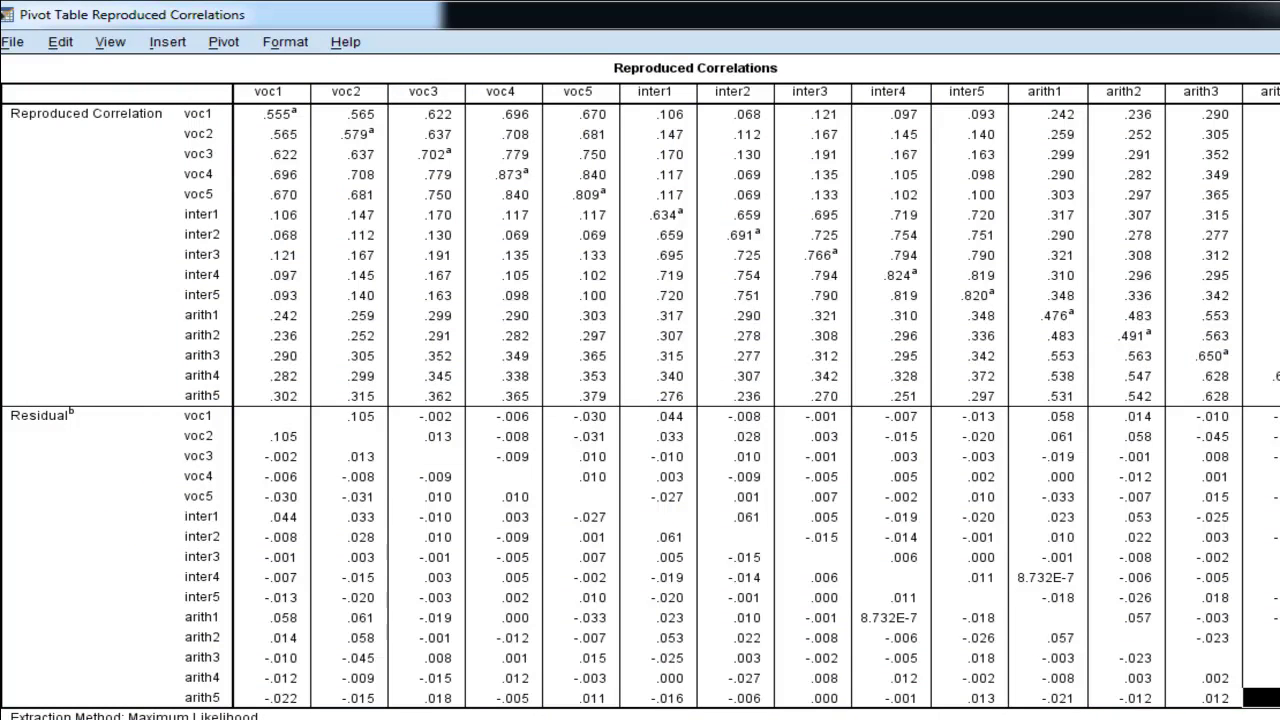
{"action": "key", "text": "alt+Tab"}
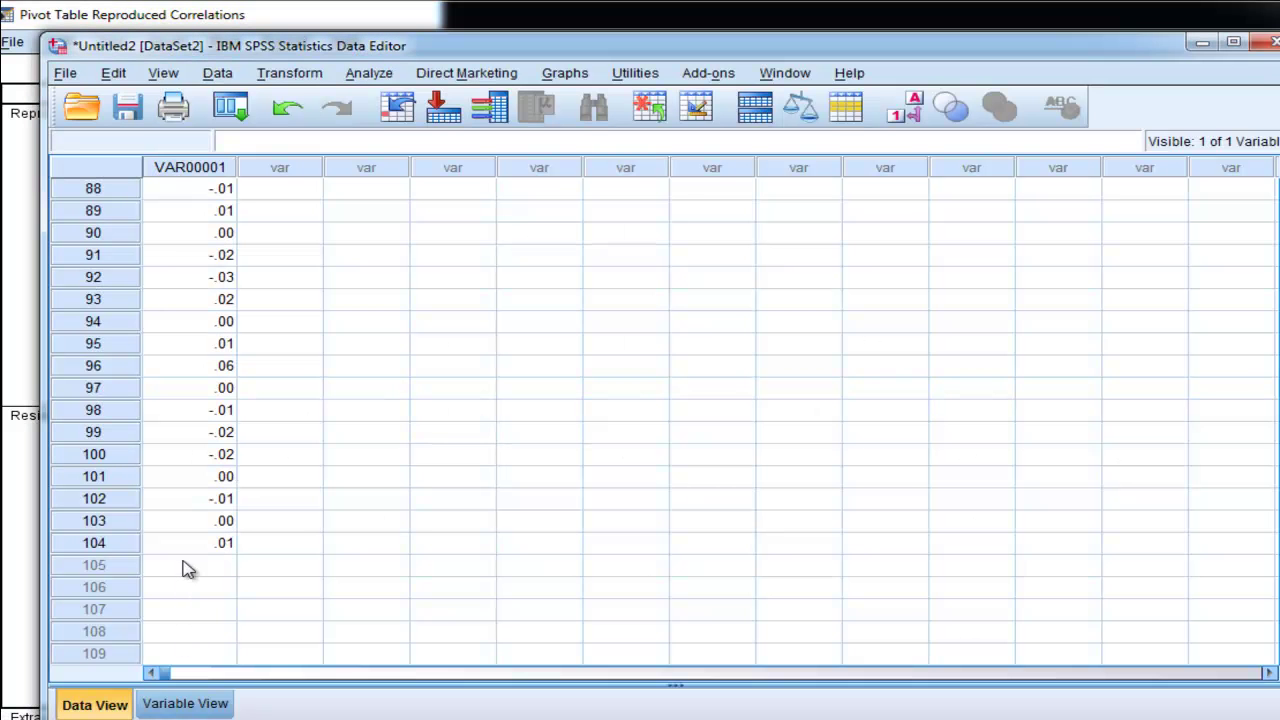
{"action": "left_click", "coordinate": [190, 566]}
Paste the final residual .01 into row 105 and check all 105 values in VAR00001.
{"action": "type", "text": ".01"}
{"action": "scroll", "coordinate": [500, 571], "scroll_direction": "up", "scroll_amount": 4}
{"action": "scroll", "coordinate": [537, 470], "scroll_direction": "up", "scroll_amount": 20}
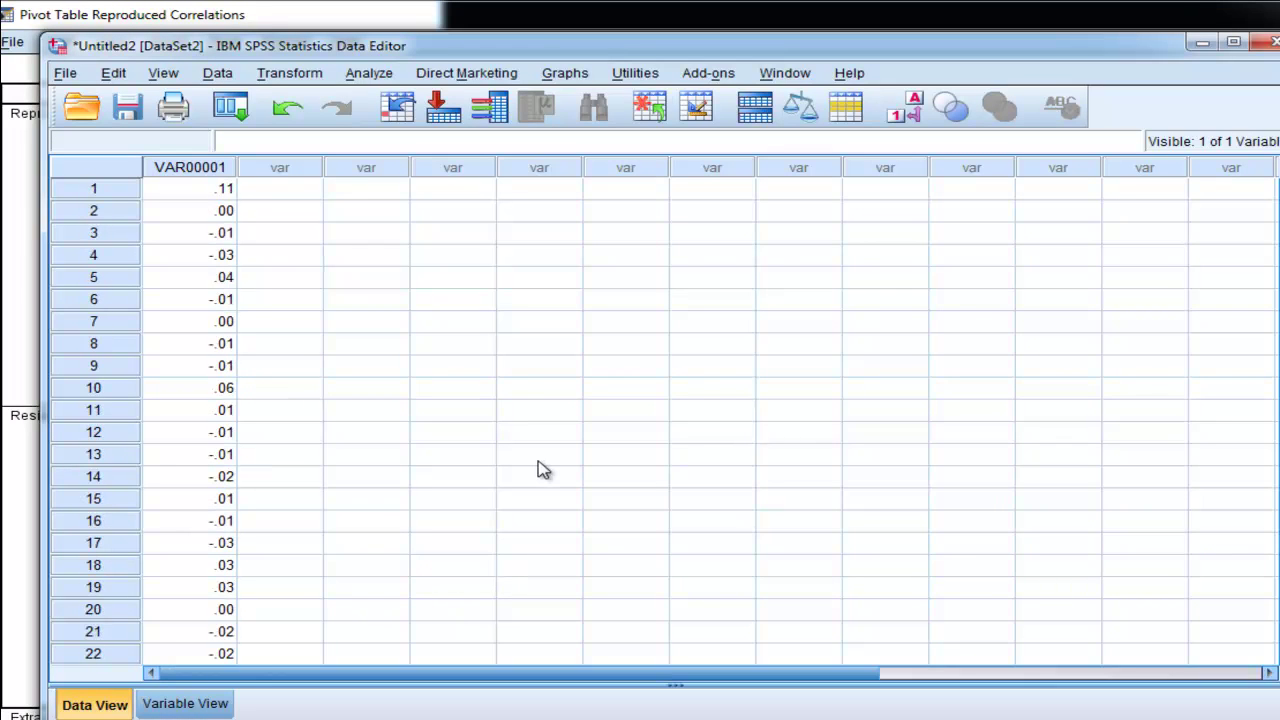
{"action": "scroll", "coordinate": [537, 470], "scroll_direction": "down", "scroll_amount": 20}
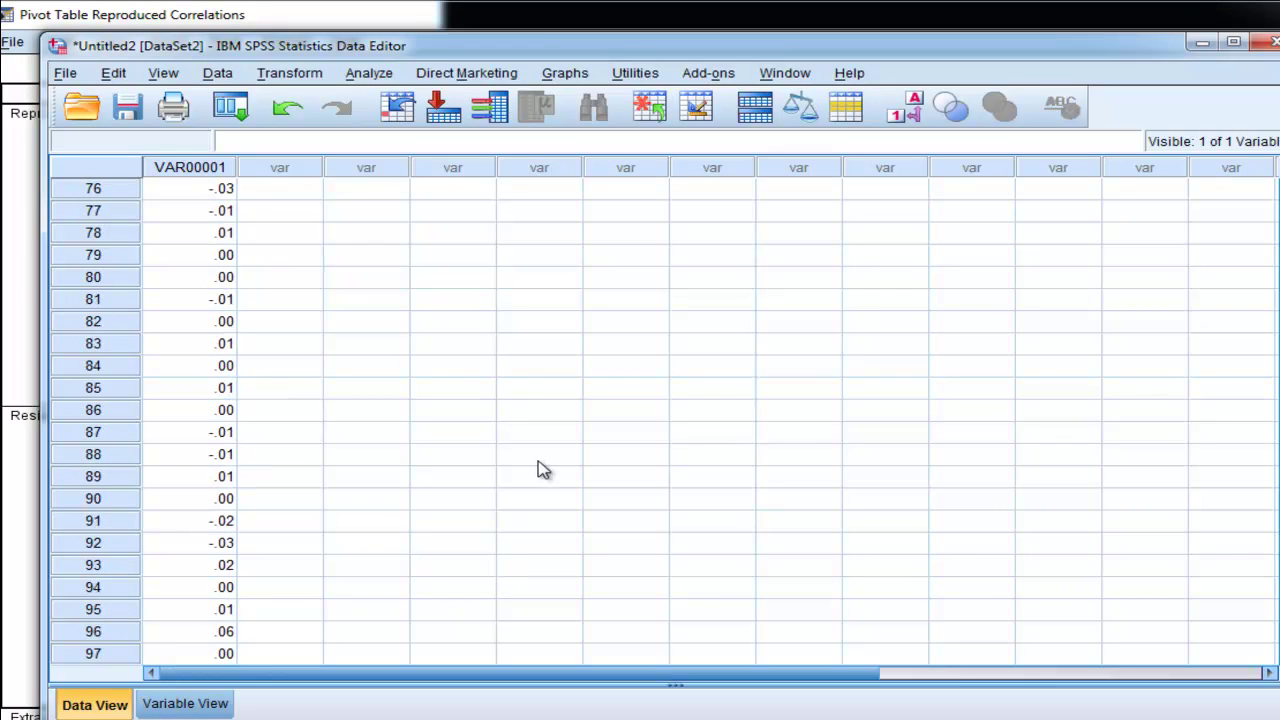
{"action": "scroll", "coordinate": [537, 470], "scroll_direction": "down", "scroll_amount": 1}
{"action": "left_click_drag", "start_coordinate": [225, 388], "coordinate": [230, 410]}
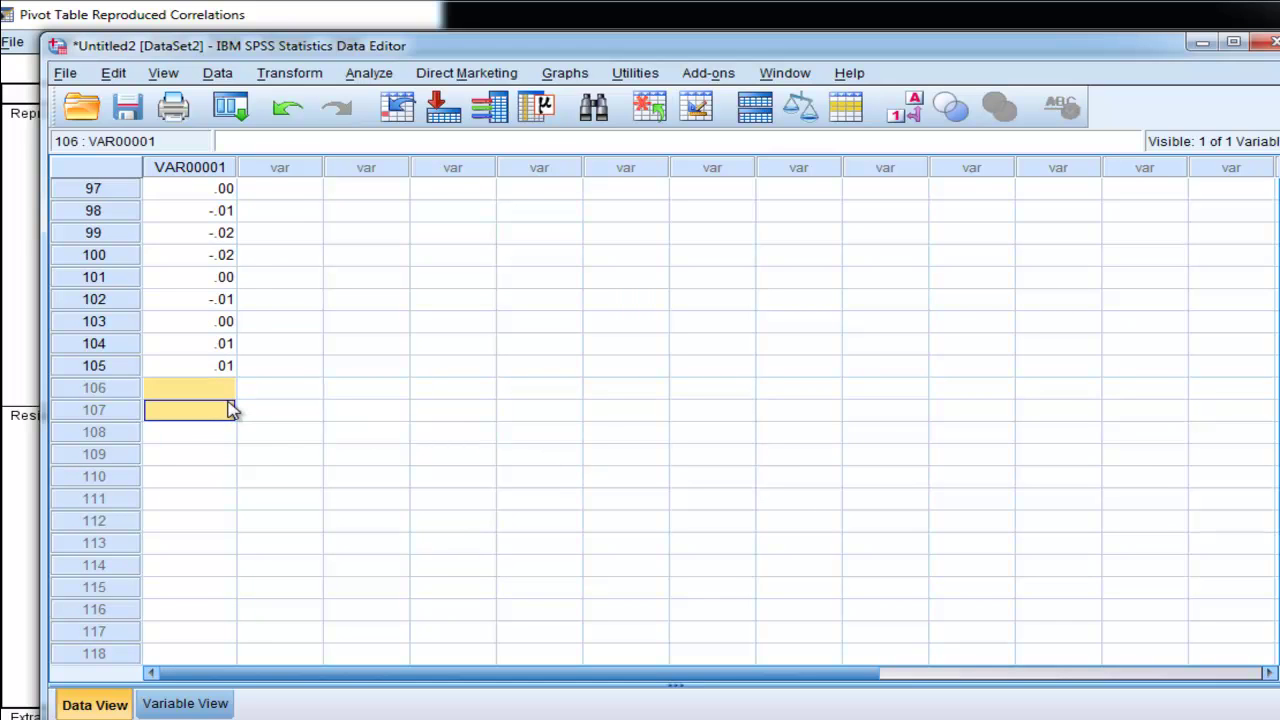
{"action": "left_click", "coordinate": [228, 396]}
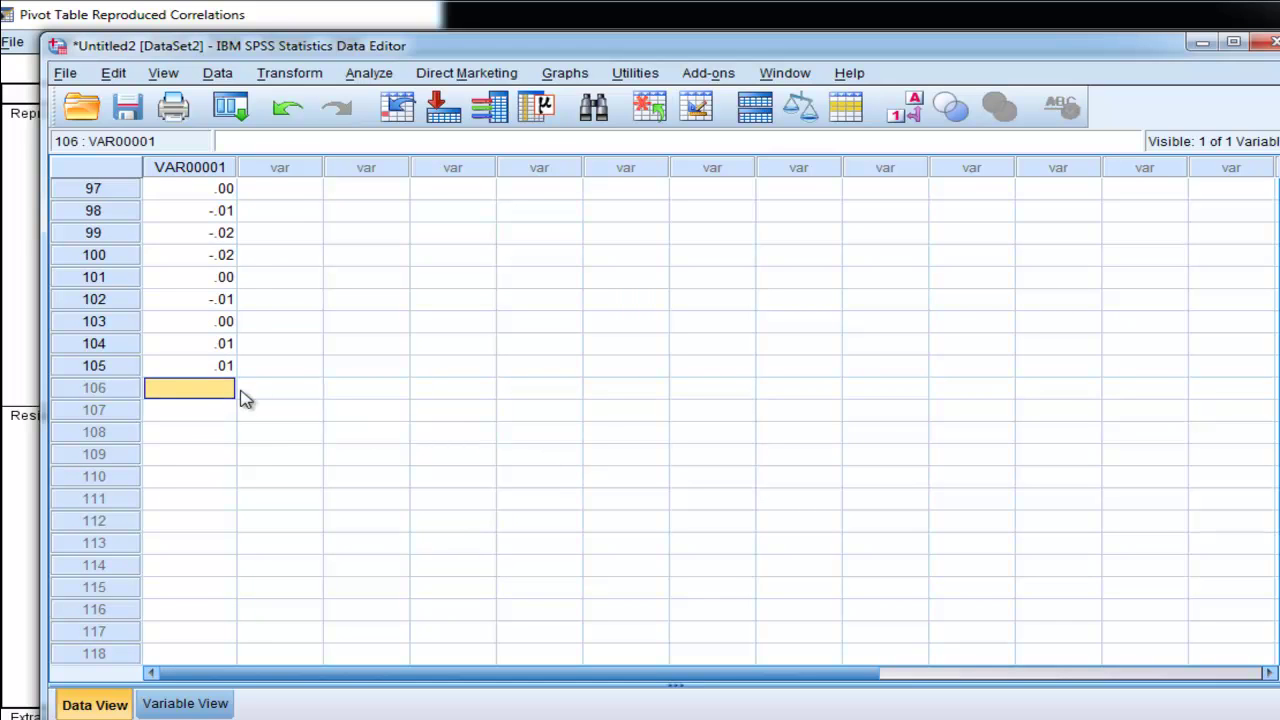
{"action": "scroll", "coordinate": [295, 405], "scroll_direction": "up", "scroll_amount": 20}
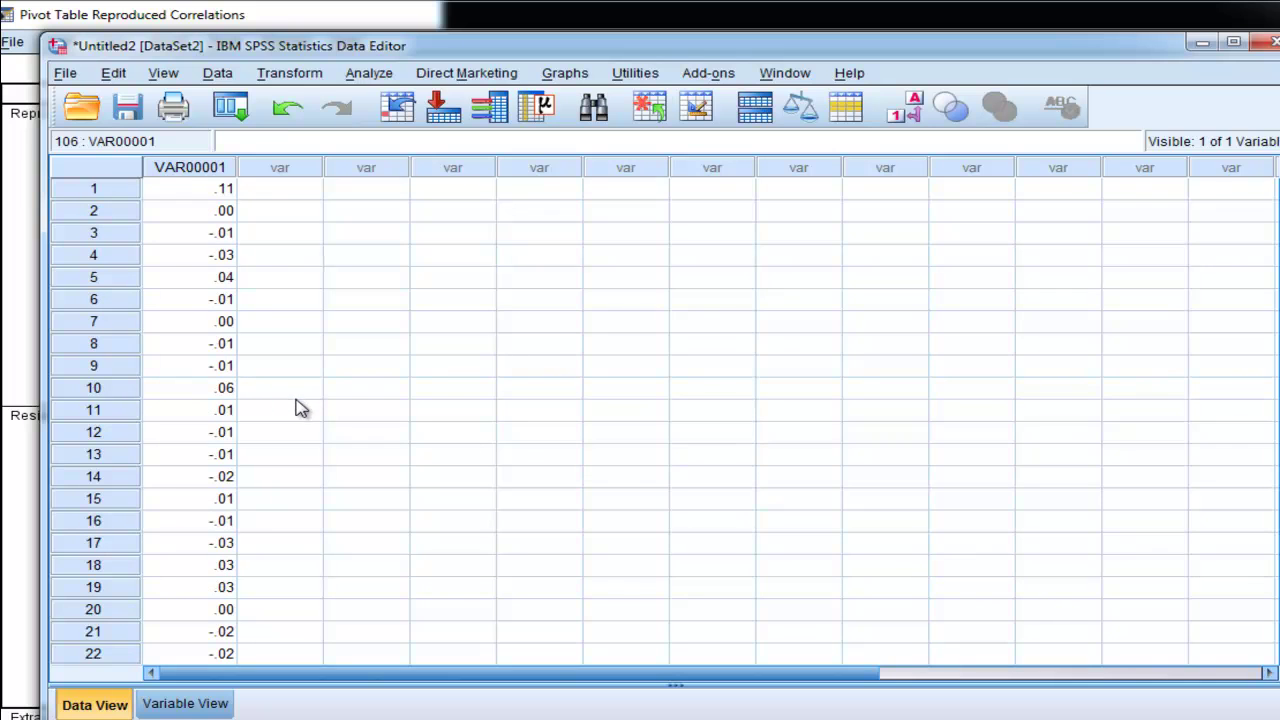
Compute a new target variable 'squared' with the expression VAR00001 * VAR00001.
{"action": "left_click", "coordinate": [272, 76]}
{"action": "left_click", "coordinate": [287, 101]}
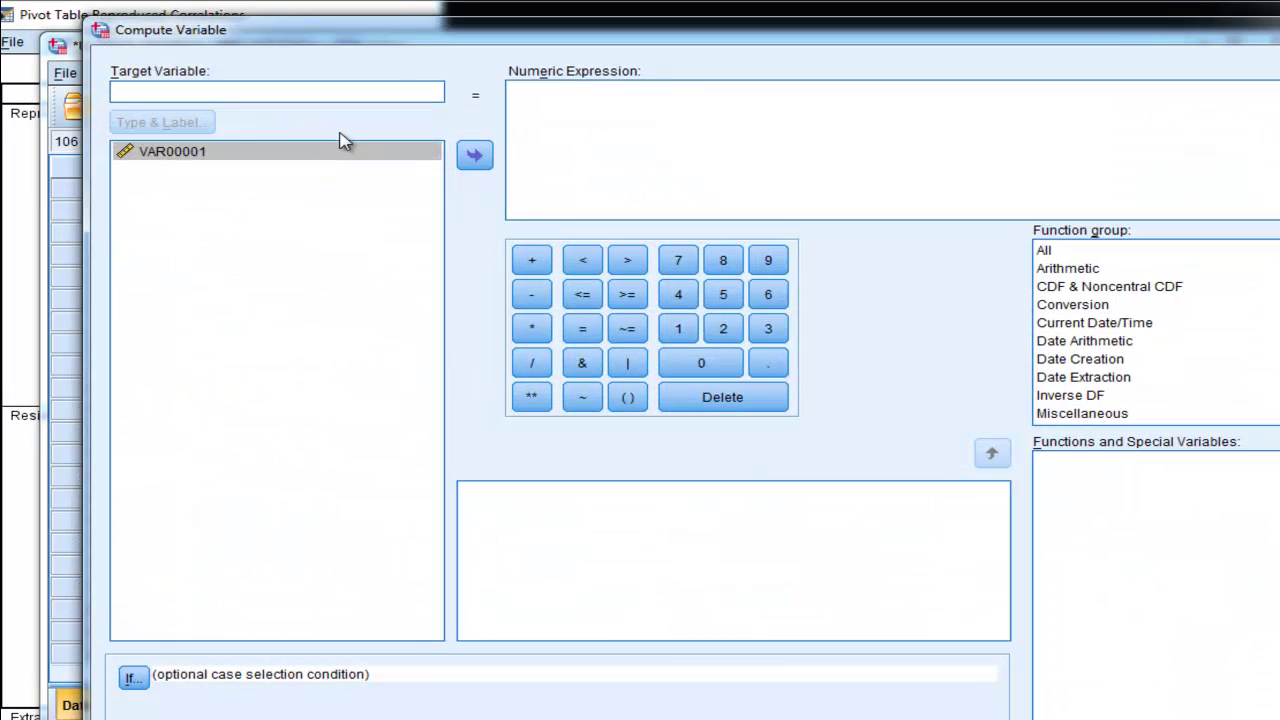
{"action": "double_click", "coordinate": [286, 151]}
{"action": "left_click", "coordinate": [293, 89]}
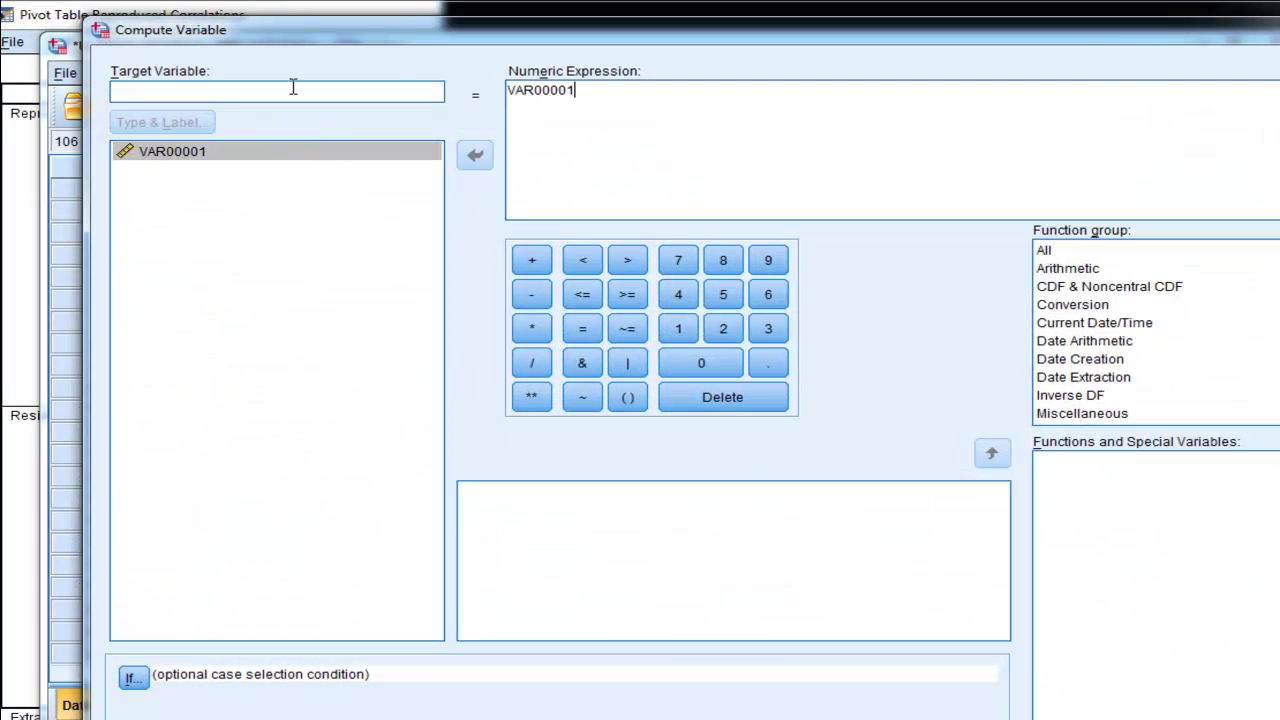
{"action": "type", "text": "squared"}
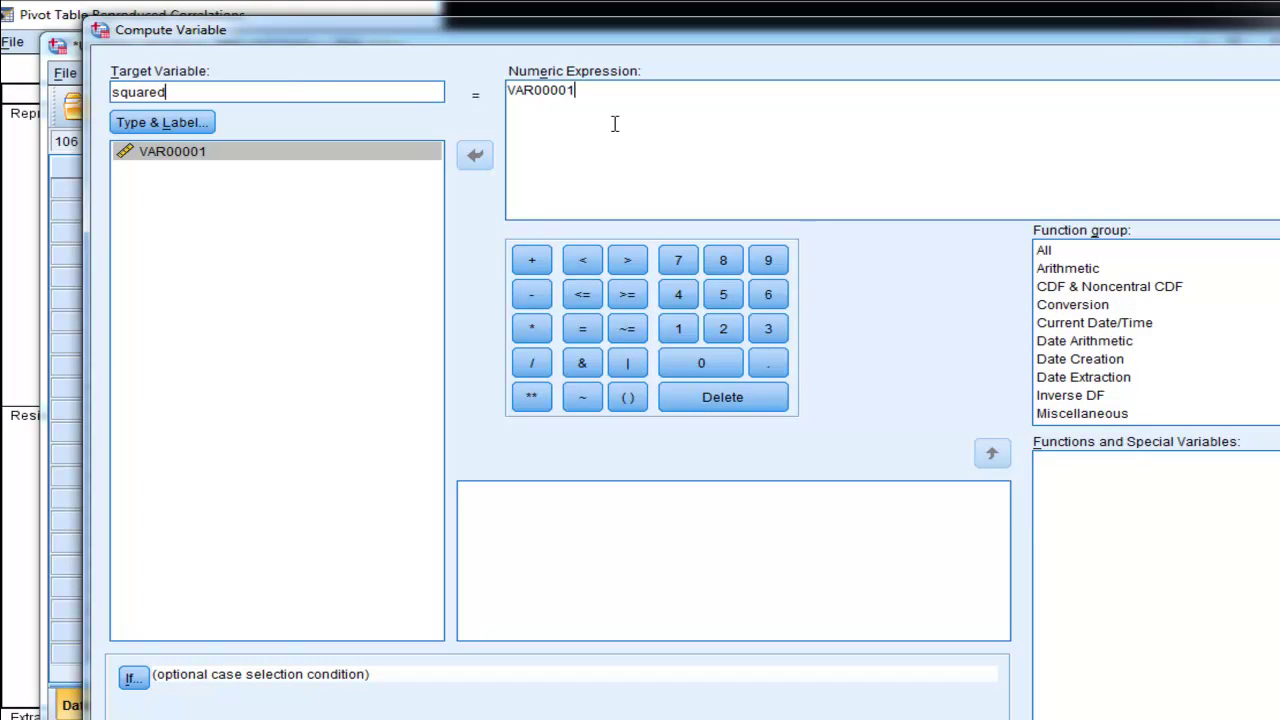
{"action": "left_click", "coordinate": [638, 96]}
{"action": "left_click_drag", "start_coordinate": [595, 89], "coordinate": [530, 67]}
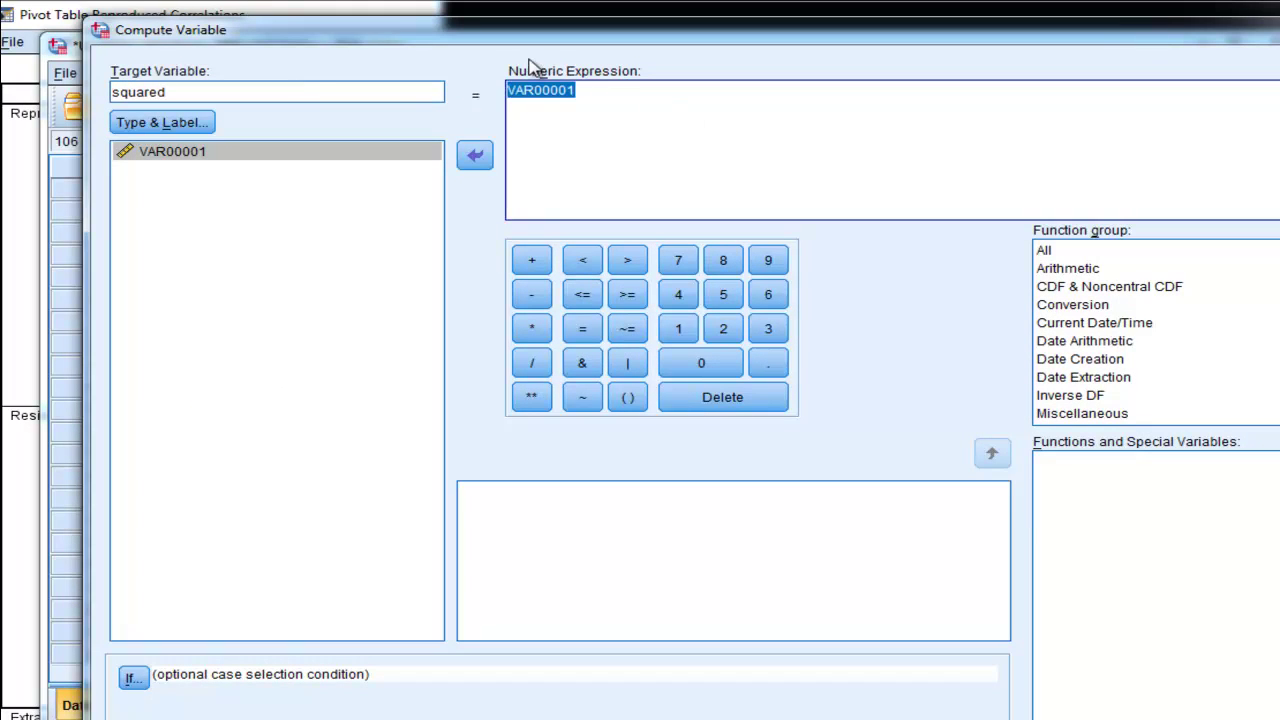
{"action": "key", "text": "BackSpace"}
{"action": "double_click", "coordinate": [186, 160]}
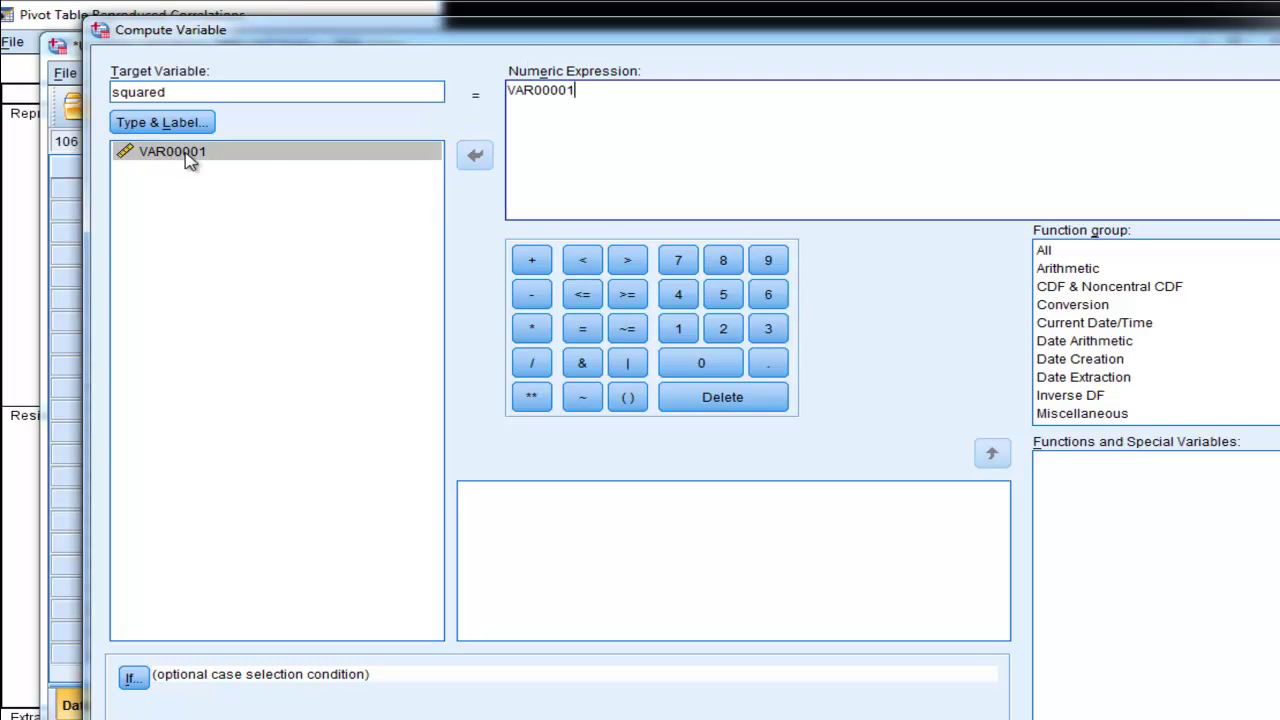
{"action": "left_click", "coordinate": [531, 328]}
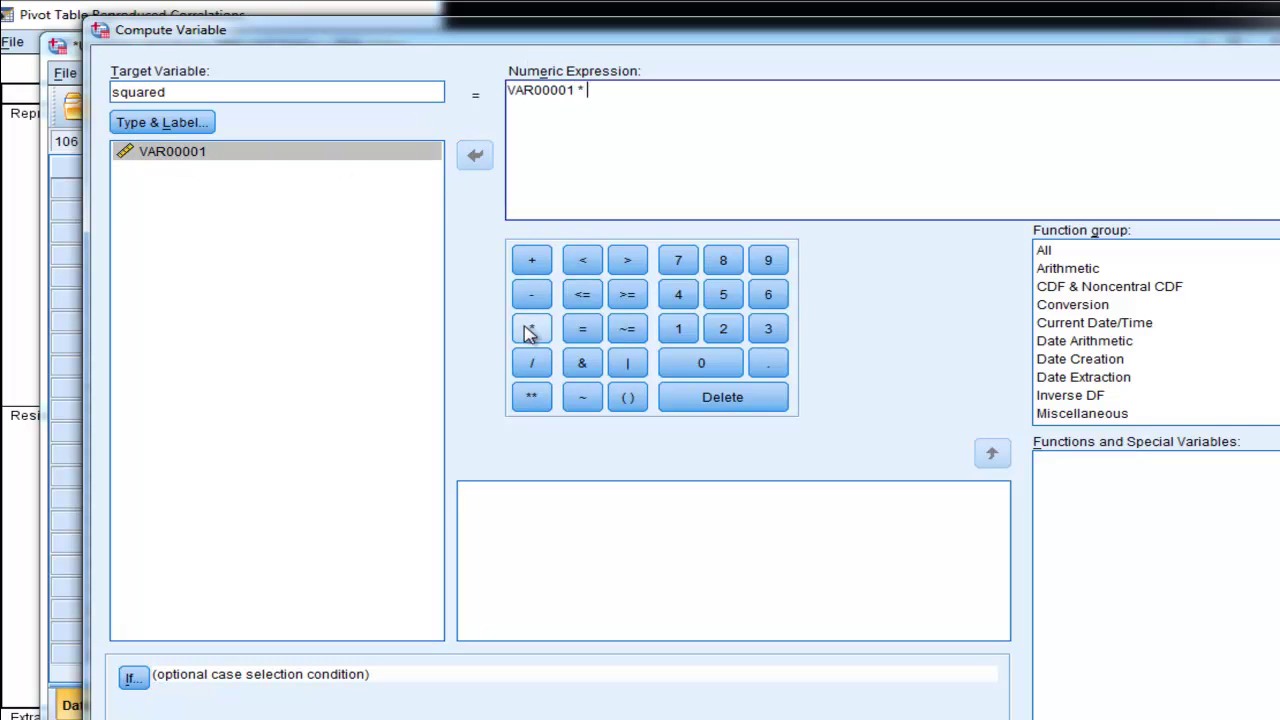
{"action": "double_click", "coordinate": [310, 160]}
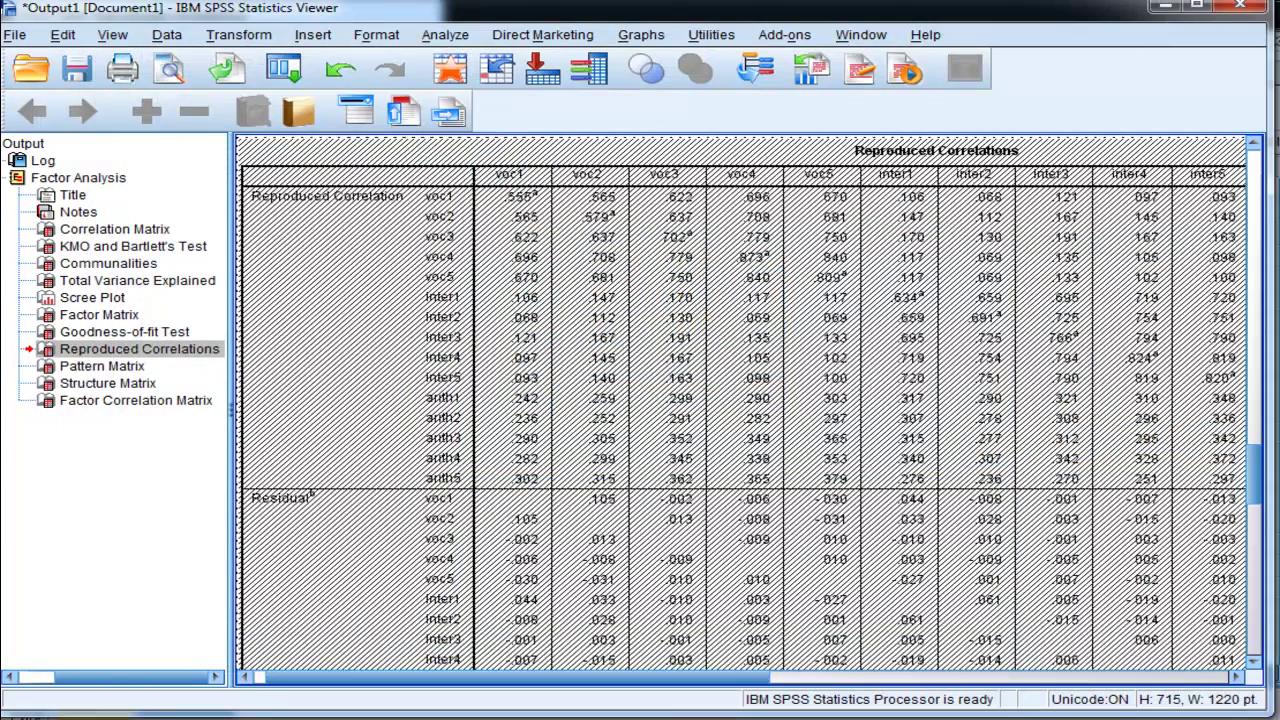
Enter 0 in the squared column for rows 106 through 110.
{"action": "key", "text": "alt+Tab"}
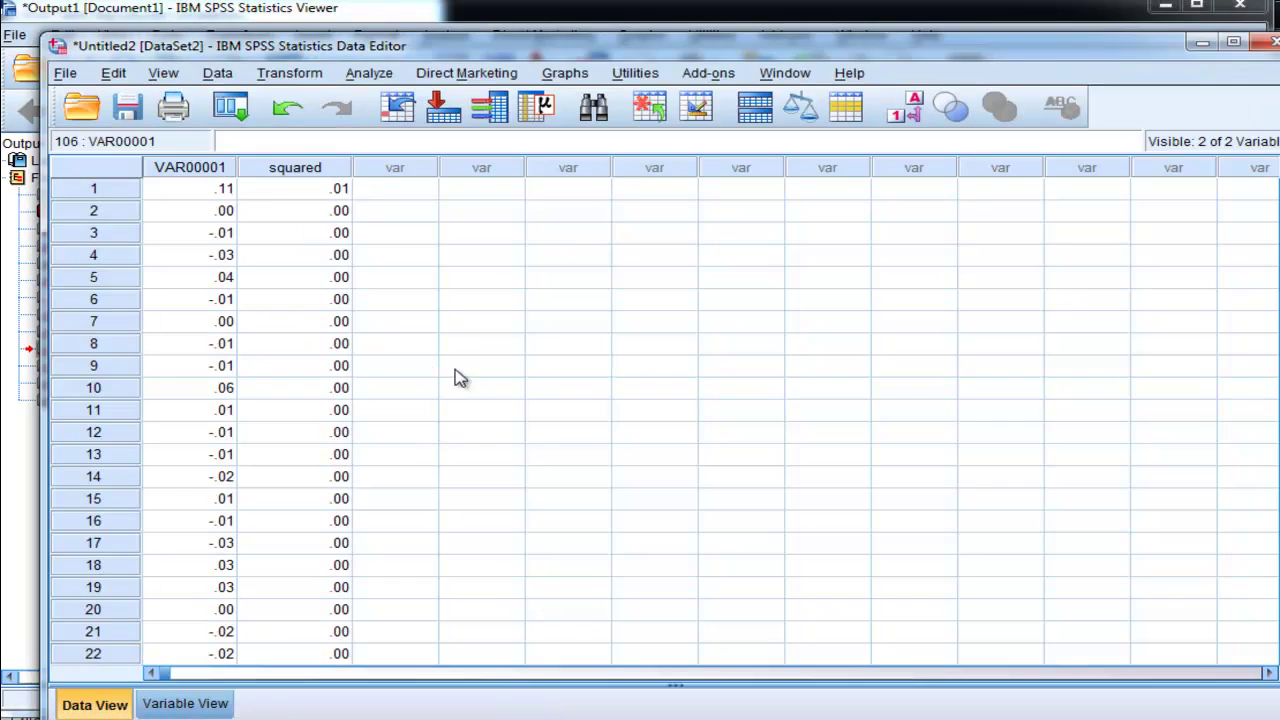
{"action": "scroll", "coordinate": [452, 375], "scroll_direction": "down", "scroll_amount": 20}
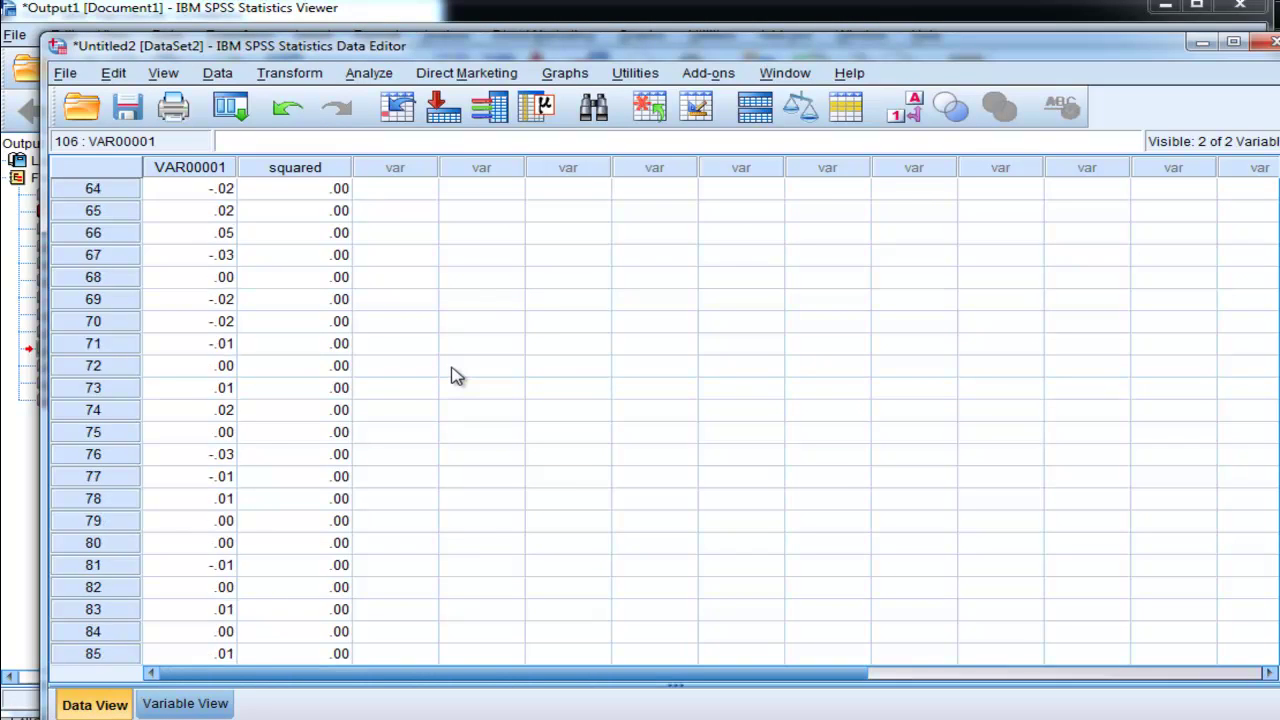
{"action": "scroll", "coordinate": [452, 375], "scroll_direction": "down", "scroll_amount": 3}
{"action": "left_click", "coordinate": [340, 390]}
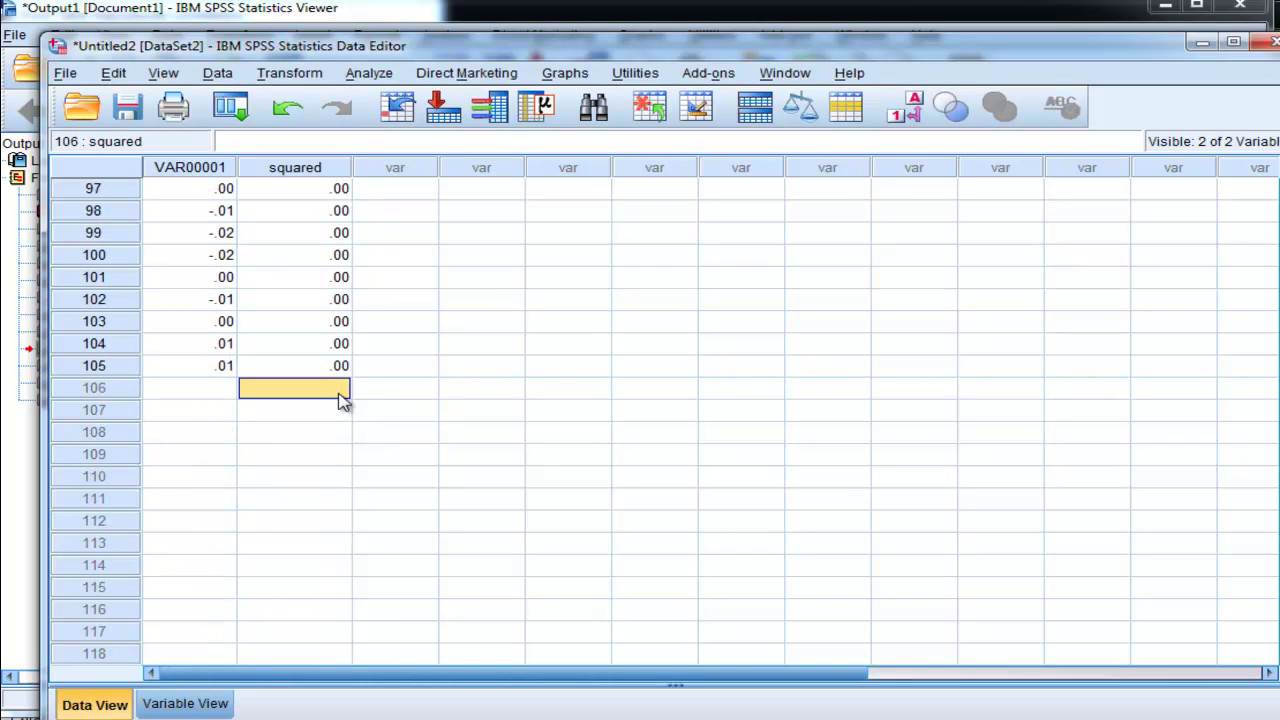
{"action": "type", "text": "0"}
{"action": "key", "text": "Return"}
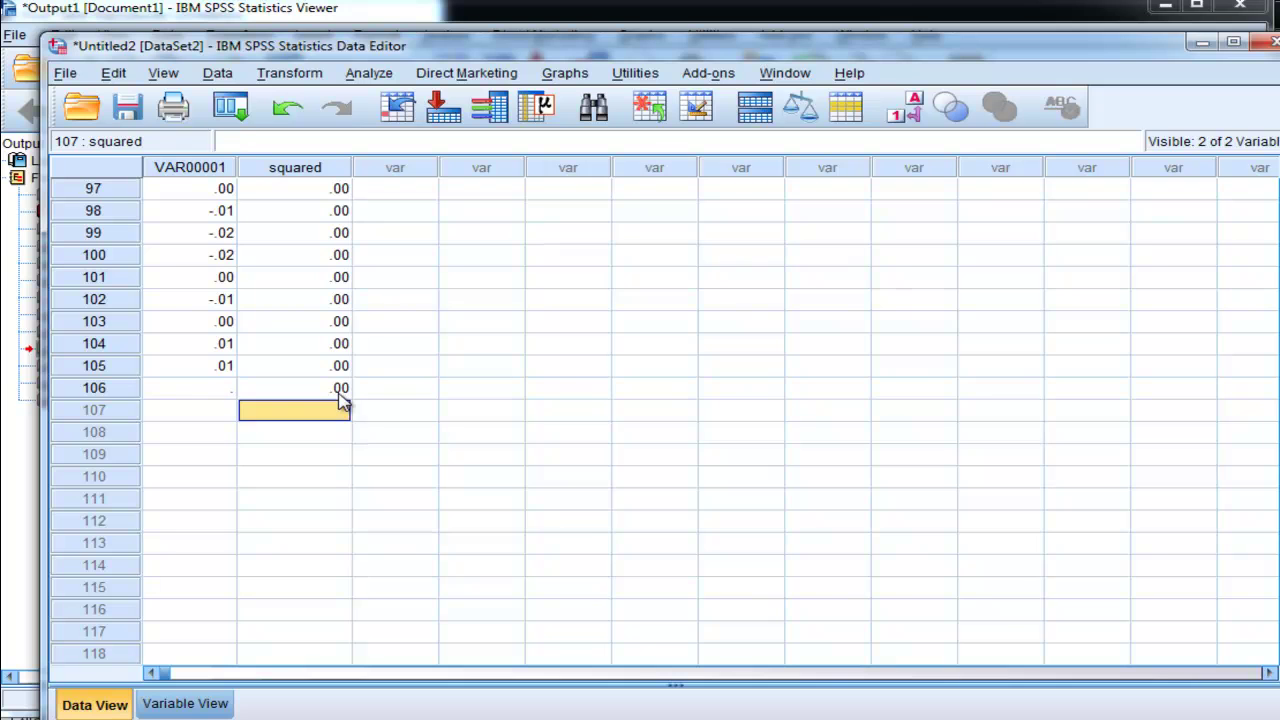
{"action": "type", "text": "0"}
{"action": "key", "text": "Return"}
{"action": "type", "text": "0"}
{"action": "key", "text": "Return"}
{"action": "type", "text": "0"}
{"action": "key", "text": "Return"}
{"action": "type", "text": "0"}
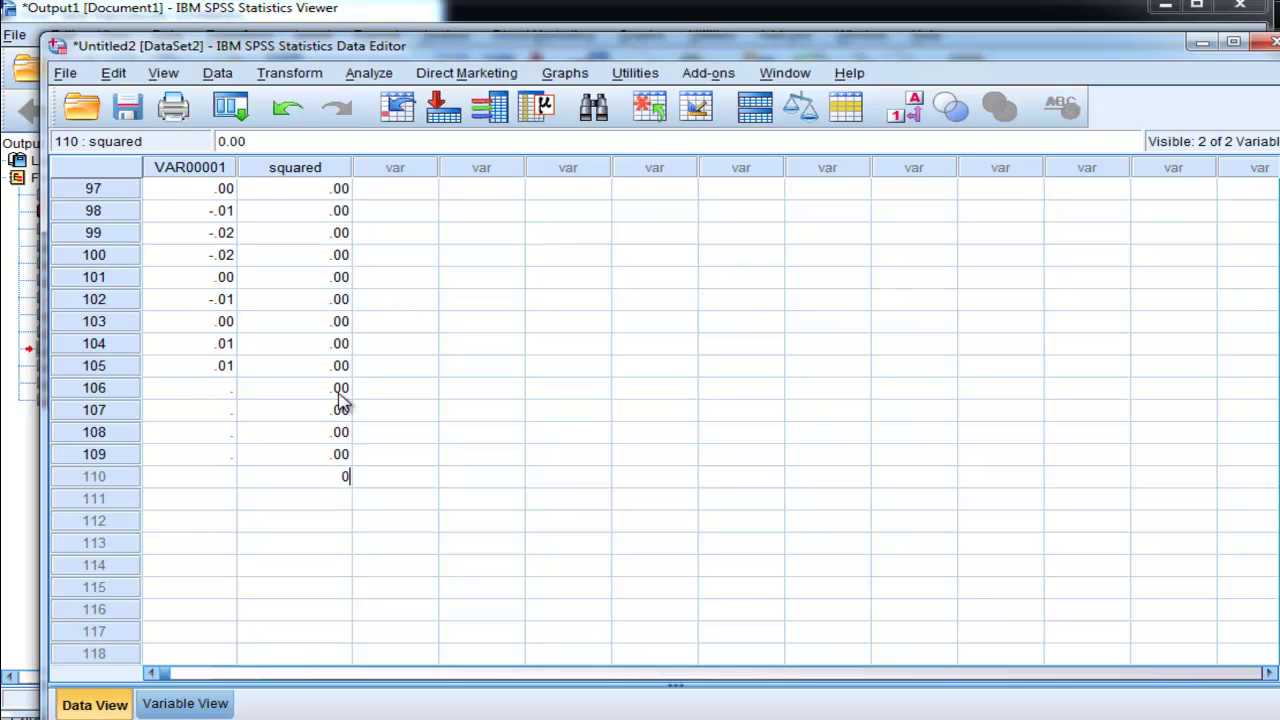
{"action": "key", "text": "Return"}
{"action": "key", "text": "Up"}
{"action": "key", "text": "Up"}
{"action": "key", "text": "Up"}
{"action": "key", "text": "Up"}
{"action": "key", "text": "Up"}
{"action": "key", "text": "Down"}
{"action": "key", "text": "Down"}
{"action": "key", "text": "Down"}
{"action": "key", "text": "Down"}
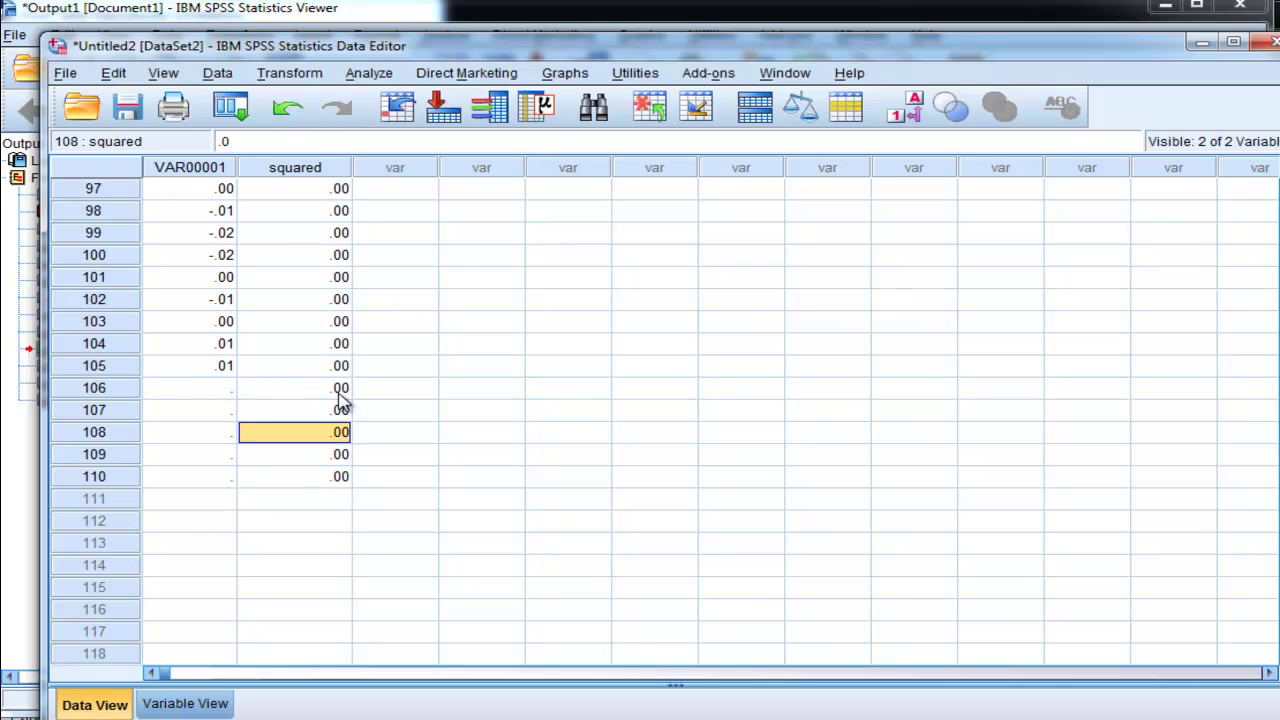
{"action": "key", "text": "Down"}
Enter 0 in the remaining squared cells through row 120.
{"action": "type", "text": "0"}
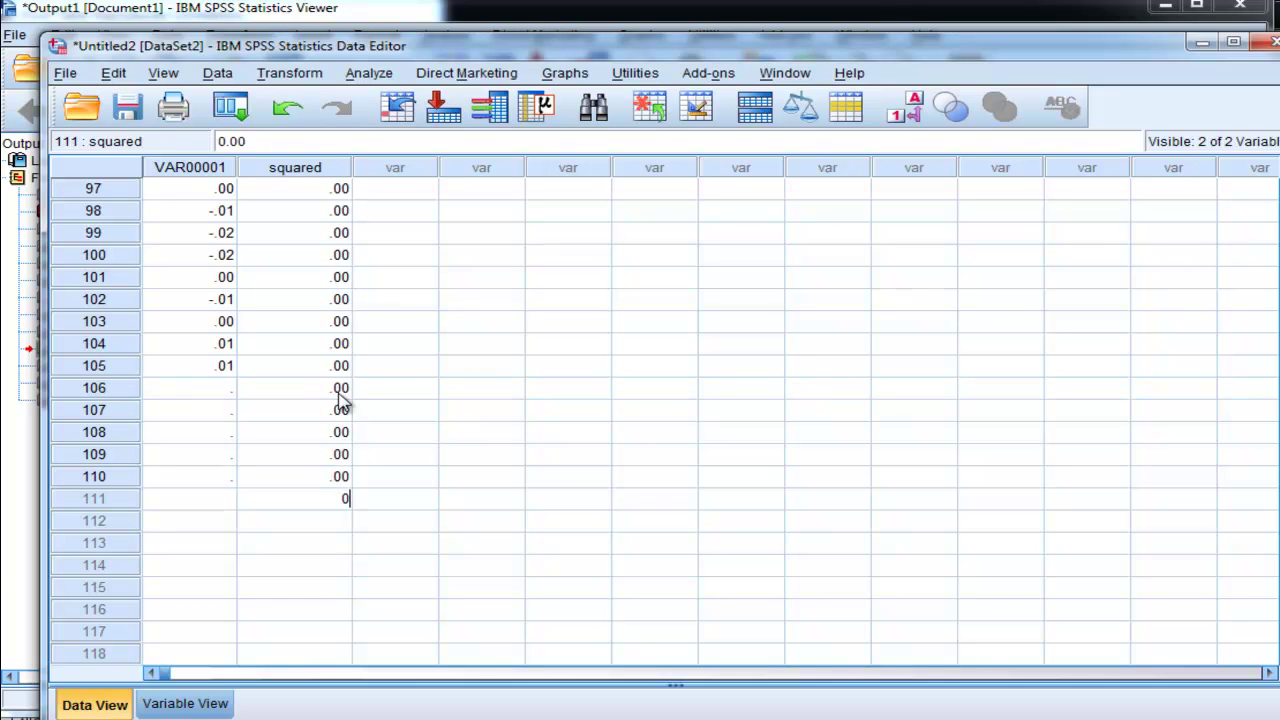
{"action": "key", "text": "Return"}
{"action": "type", "text": "0"}
{"action": "key", "text": "Return"}
{"action": "type", "text": "0"}
{"action": "key", "text": "Return"}
{"action": "type", "text": "0"}
{"action": "key", "text": "Return"}
{"action": "type", "text": "0"}
{"action": "key", "text": "Return"}
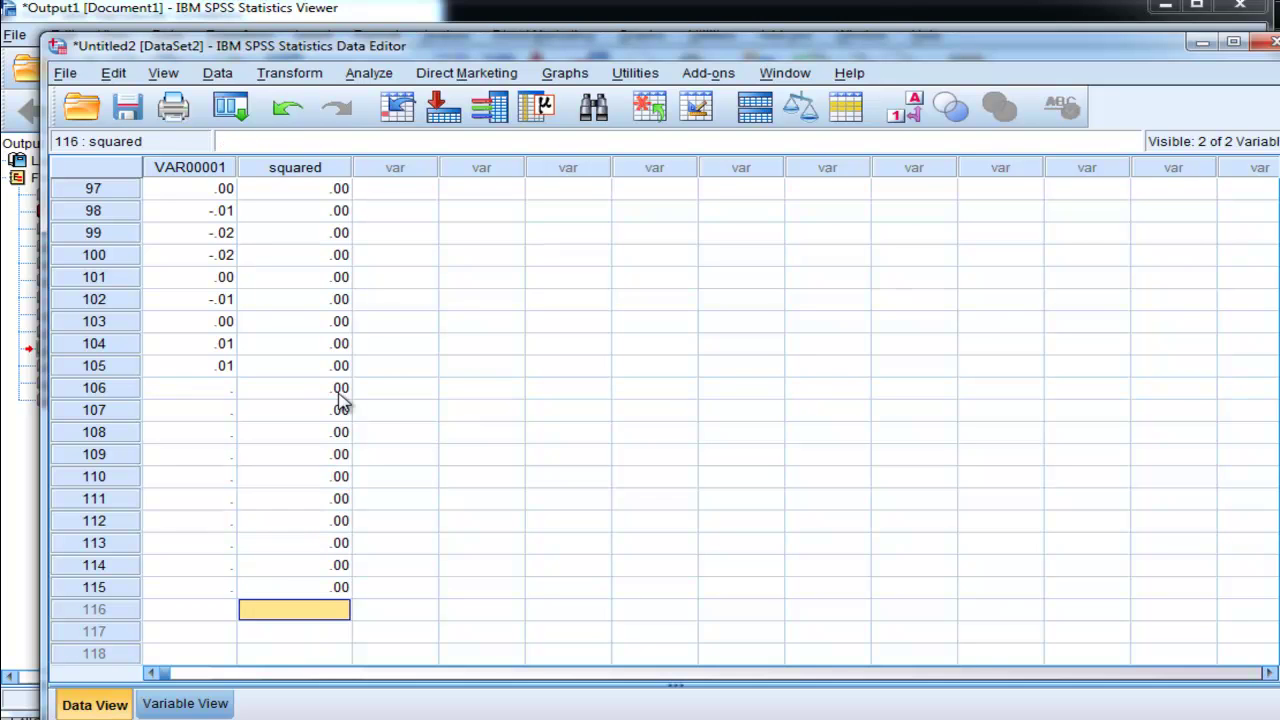
{"action": "type", "text": "0"}
{"action": "key", "text": "Return"}
{"action": "type", "text": "0"}
{"action": "key", "text": "Return"}
{"action": "type", "text": "0"}
{"action": "key", "text": "Return"}
{"action": "type", "text": "0"}
{"action": "key", "text": "Return"}
{"action": "type", "text": "0"}
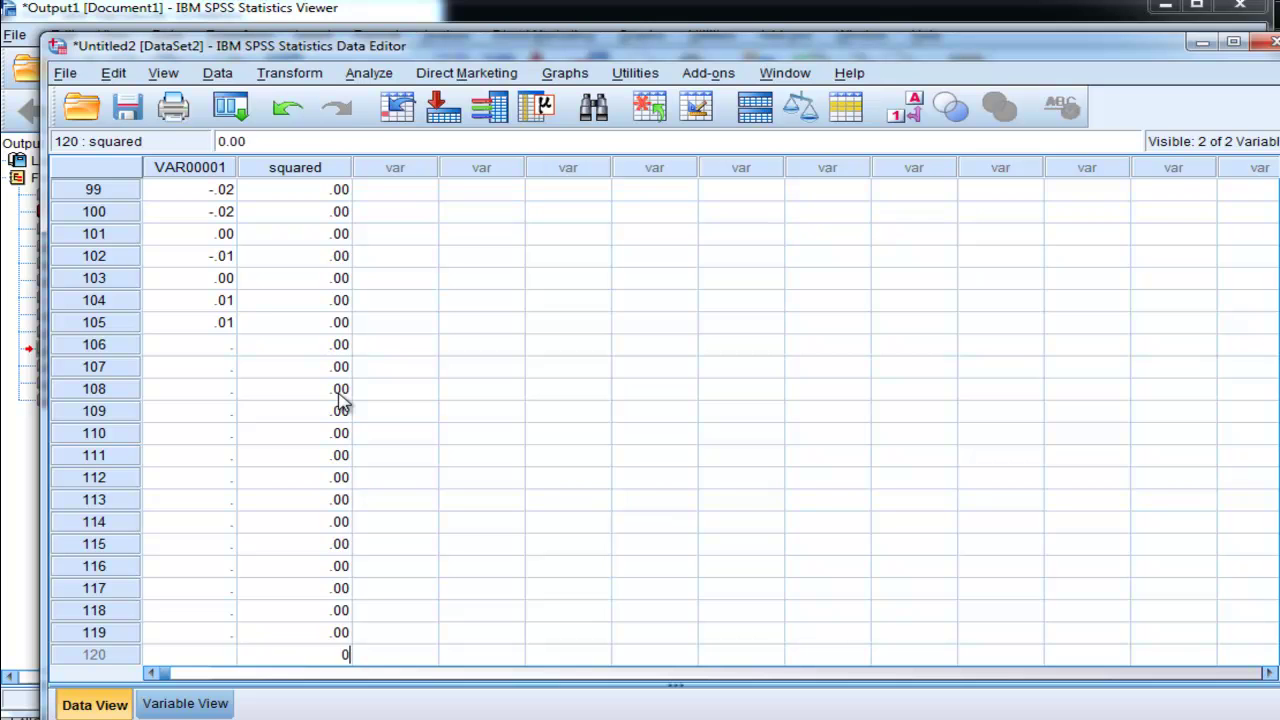
{"action": "key", "text": "Return"}
{"action": "key", "text": "Up"}
{"action": "key", "text": "Up"}
{"action": "key", "text": "Up"}
{"action": "key", "text": "Up"}
{"action": "key", "text": "Up"}
{"action": "key", "text": "Up"}
{"action": "key", "text": "Up"}
{"action": "key", "text": "Up"}
{"action": "key", "text": "Up"}
{"action": "key", "text": "Up"}
{"action": "key", "text": "Up"}
{"action": "key", "text": "Up"}
{"action": "key", "text": "Up"}
{"action": "key", "text": "Up"}
{"action": "key", "text": "Up"}
{"action": "key", "text": "Up"}
{"action": "key", "text": "Up"}
{"action": "key", "text": "Up"}
{"action": "key", "text": "Up"}
{"action": "key", "text": "Up"}
{"action": "key", "text": "Up"}
{"action": "key", "text": "Up"}
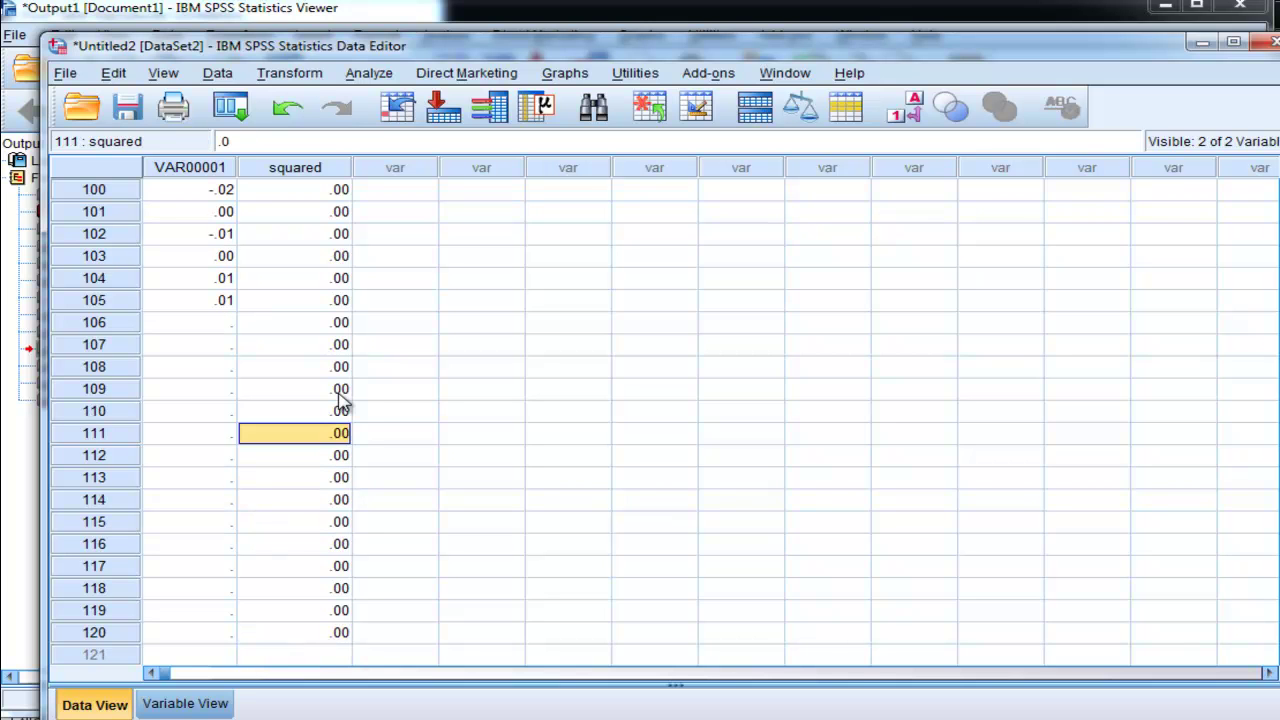
{"action": "key", "text": "Up"}
{"action": "key", "text": "Up"}
{"action": "key", "text": "Up"}
{"action": "key", "text": "Up"}
{"action": "key", "text": "Up"}
{"action": "key", "text": "Up"}
{"action": "key", "text": "Up"}
{"action": "key", "text": "Up"}
{"action": "key", "text": "Up"}
{"action": "key", "text": "Up"}
{"action": "key", "text": "Up"}
{"action": "key", "text": "Up"}
{"action": "key", "text": "Up"}
{"action": "key", "text": "Up"}
{"action": "key", "text": "Up"}
{"action": "key", "text": "Up"}
{"action": "key", "text": "Up"}
{"action": "key", "text": "Up"}
{"action": "key", "text": "Up"}
{"action": "key", "text": "Up"}
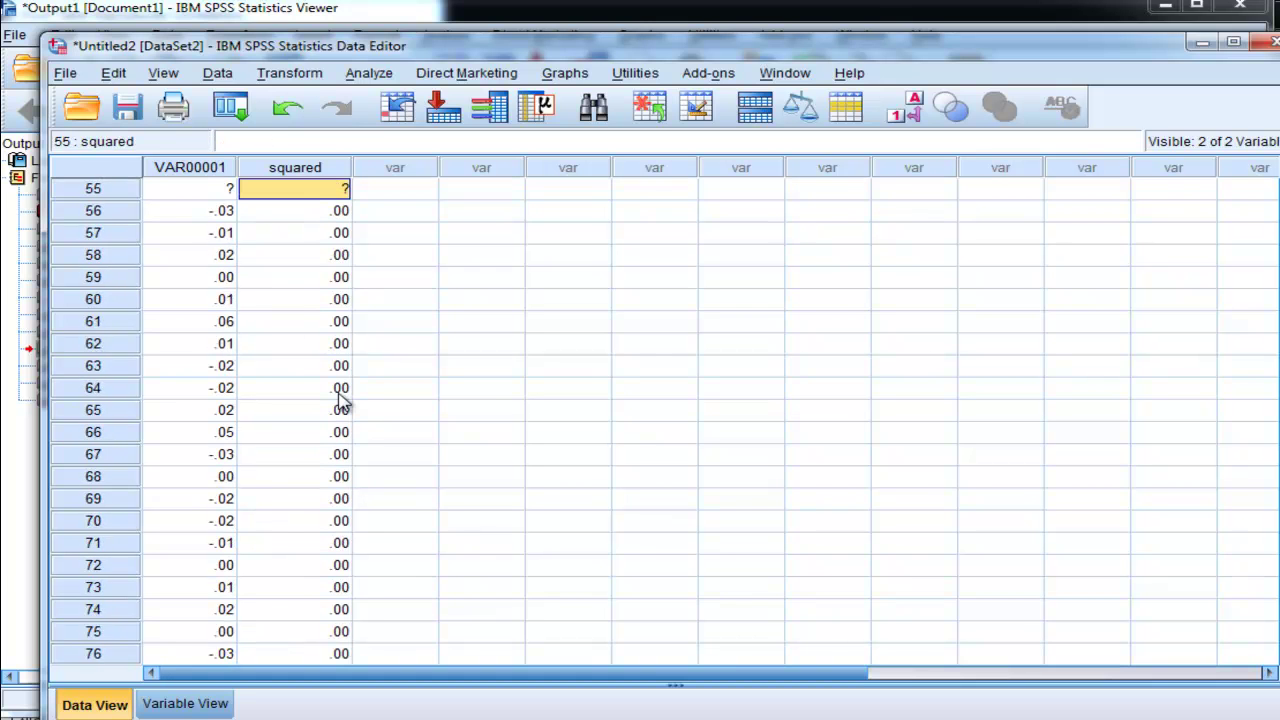
{"action": "key", "text": "Up"}
{"action": "key", "text": "Up"}
{"action": "key", "text": "Up"}
{"action": "key", "text": "Up"}
{"action": "key", "text": "Up"}
{"action": "key", "text": "Up"}
{"action": "key", "text": "Up"}
{"action": "key", "text": "Up"}
{"action": "key", "text": "Up"}
{"action": "key", "text": "Up"}
{"action": "key", "text": "Up"}
{"action": "key", "text": "Up"}
{"action": "key", "text": "Up"}
{"action": "key", "text": "Up"}
{"action": "key", "text": "Up"}
{"action": "key", "text": "Up"}
{"action": "key", "text": "Up"}
{"action": "key", "text": "Up"}
{"action": "key", "text": "Up"}
{"action": "key", "text": "Up"}
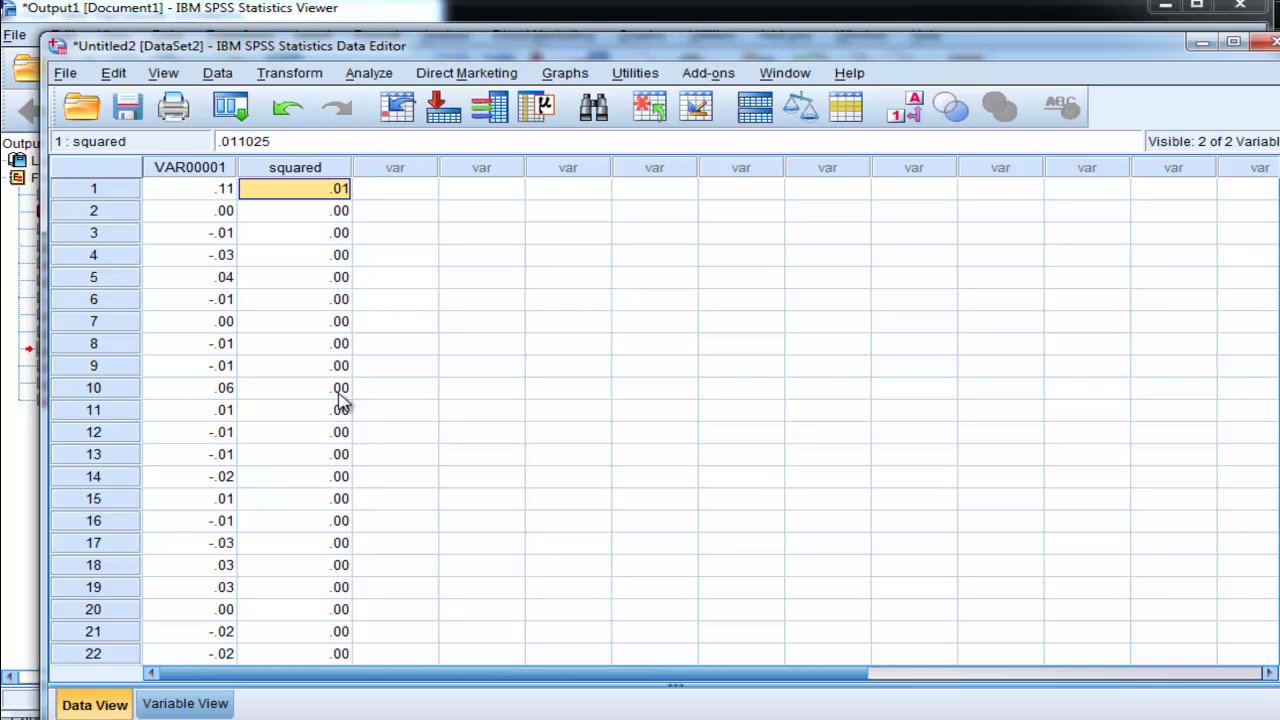
{"action": "mouse_move", "coordinate": [492, 52]}
{"action": "left_mouse_down"}
{"action": "mouse_move", "coordinate": [486, 16]}
{"action": "mouse_move", "coordinate": [486, 31]}
{"action": "left_mouse_up"}
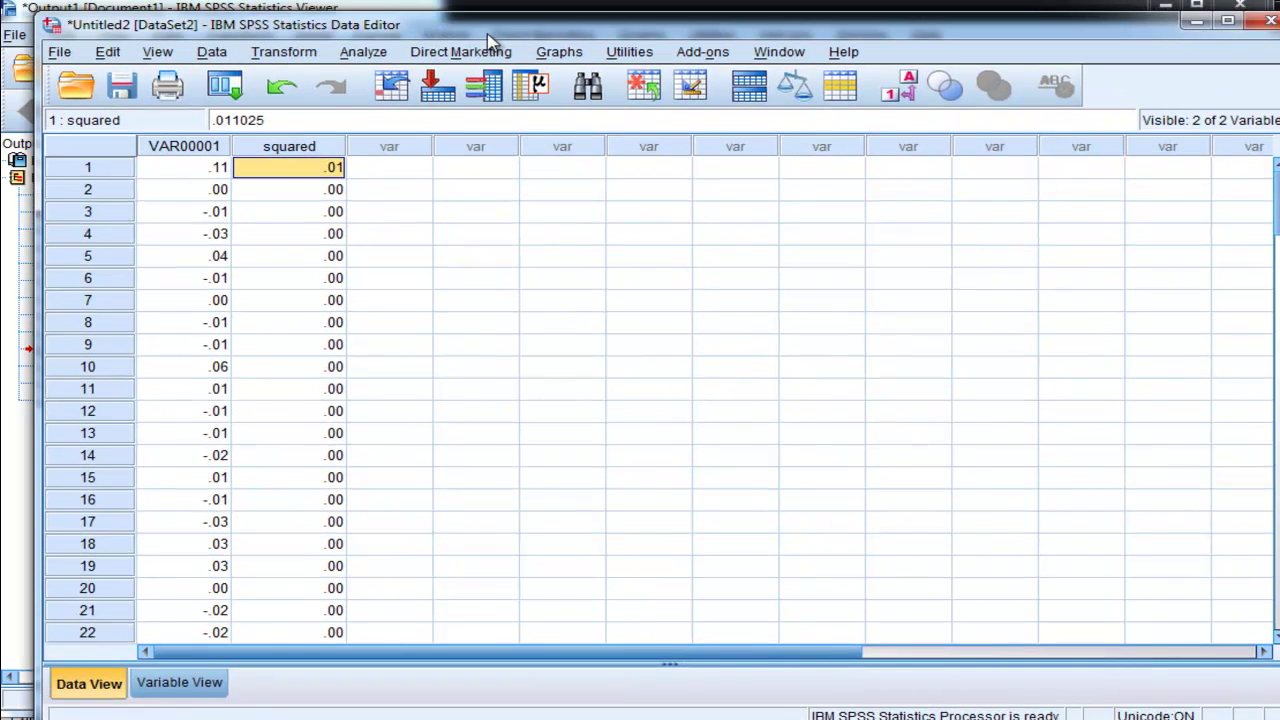
{"action": "scroll", "coordinate": [388, 404], "scroll_direction": "down", "scroll_amount": 20}
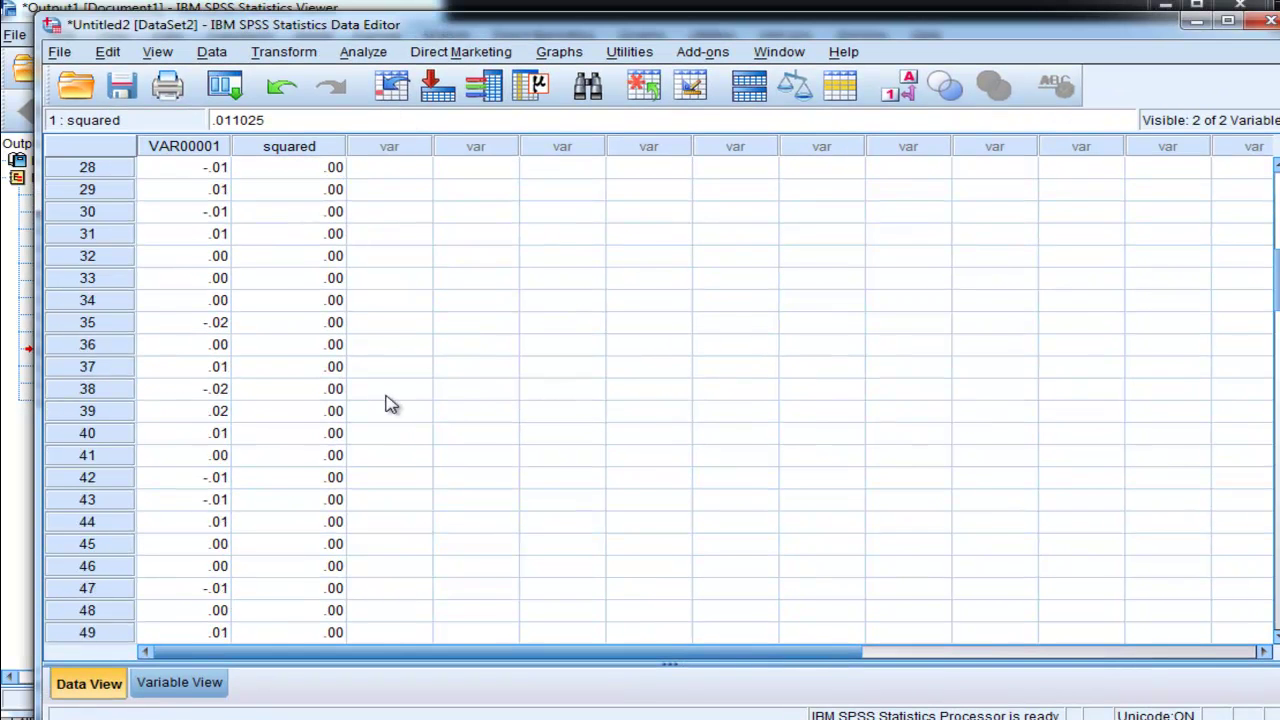
{"action": "scroll", "coordinate": [387, 398], "scroll_direction": "down", "scroll_amount": 5}
{"action": "scroll", "coordinate": [387, 398], "scroll_direction": "up", "scroll_amount": 20}
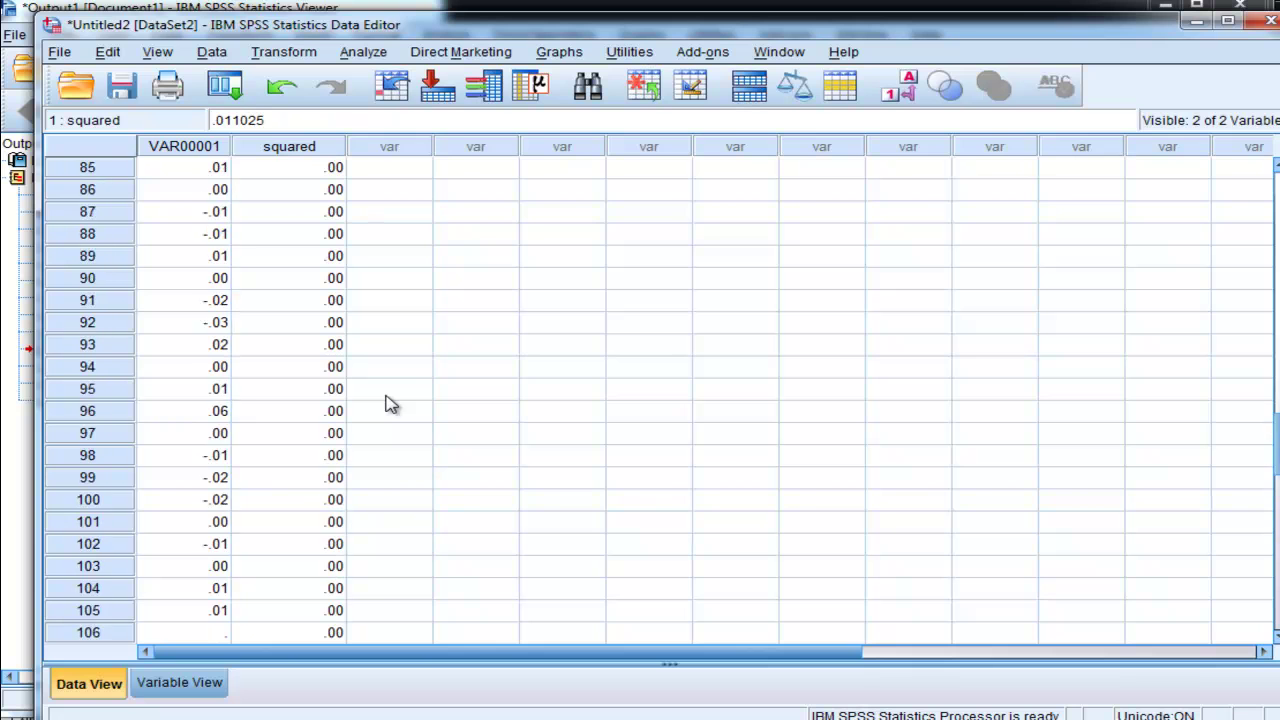
{"action": "scroll", "coordinate": [390, 404], "scroll_direction": "up", "scroll_amount": 8}
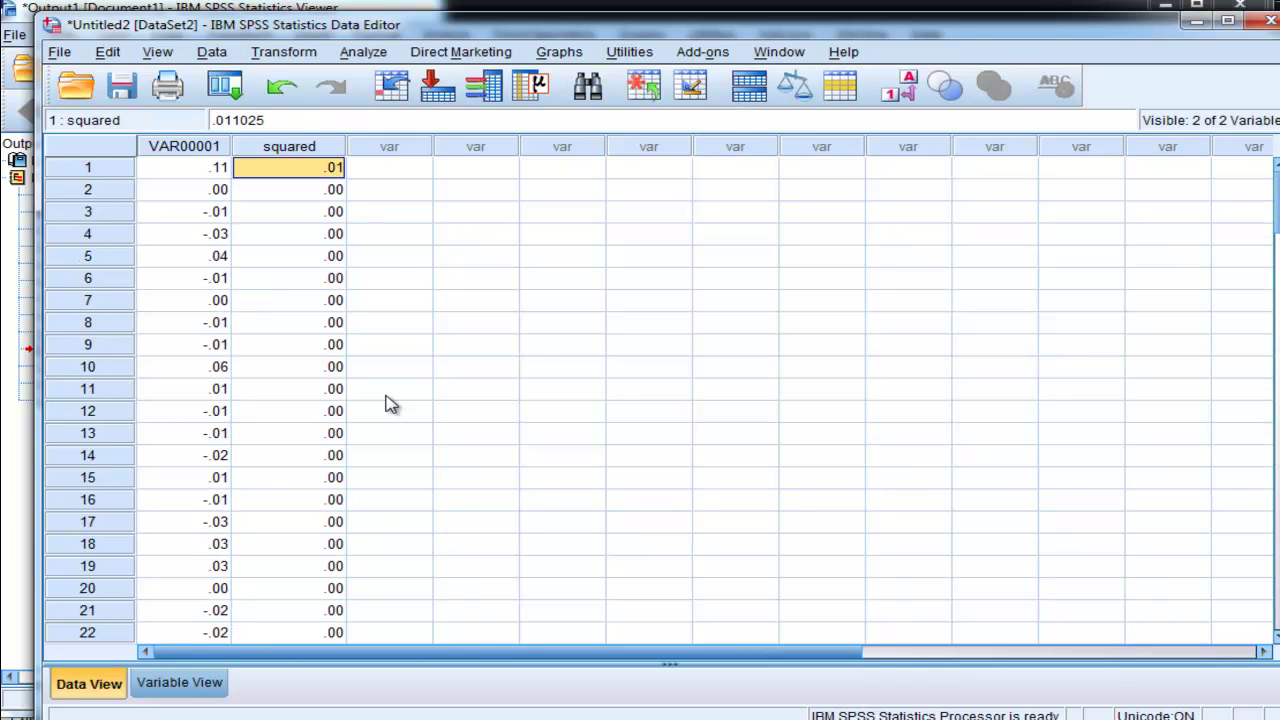
{"action": "scroll", "coordinate": [371, 258], "scroll_direction": "down", "scroll_amount": 20}
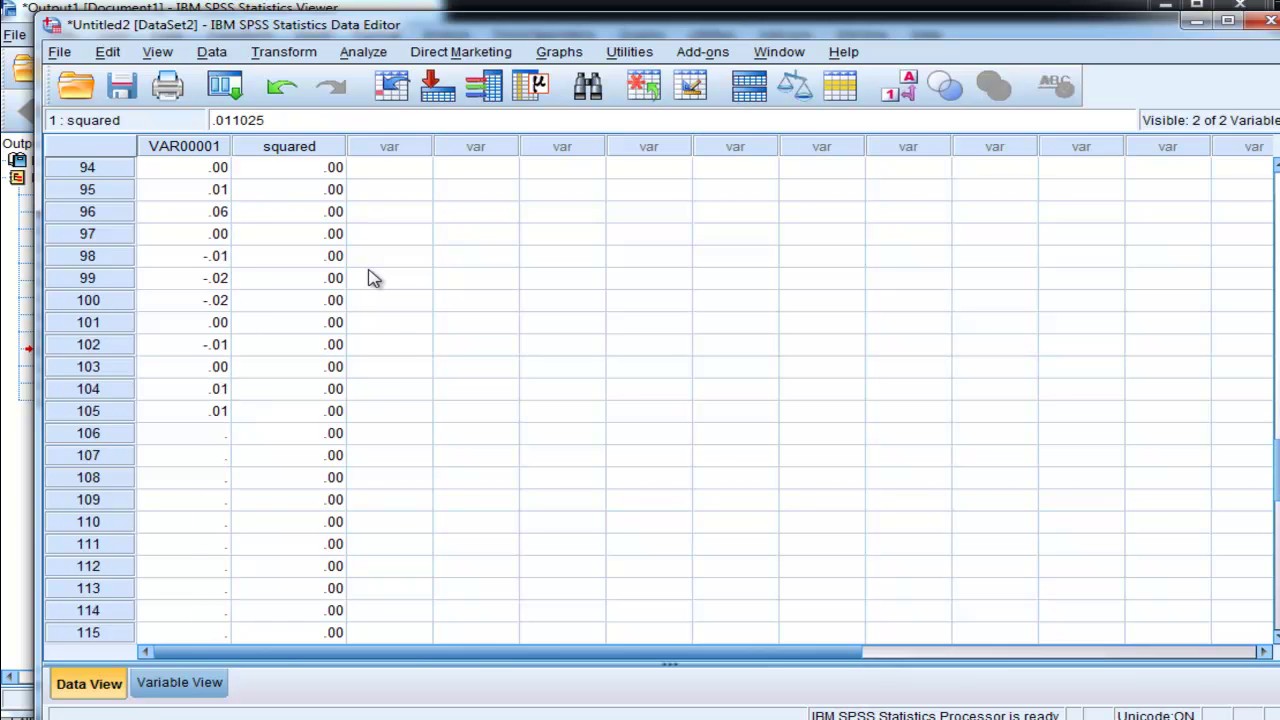
{"action": "scroll", "coordinate": [371, 278], "scroll_direction": "down", "scroll_amount": 6}
{"action": "scroll", "coordinate": [371, 278], "scroll_direction": "up", "scroll_amount": 20}
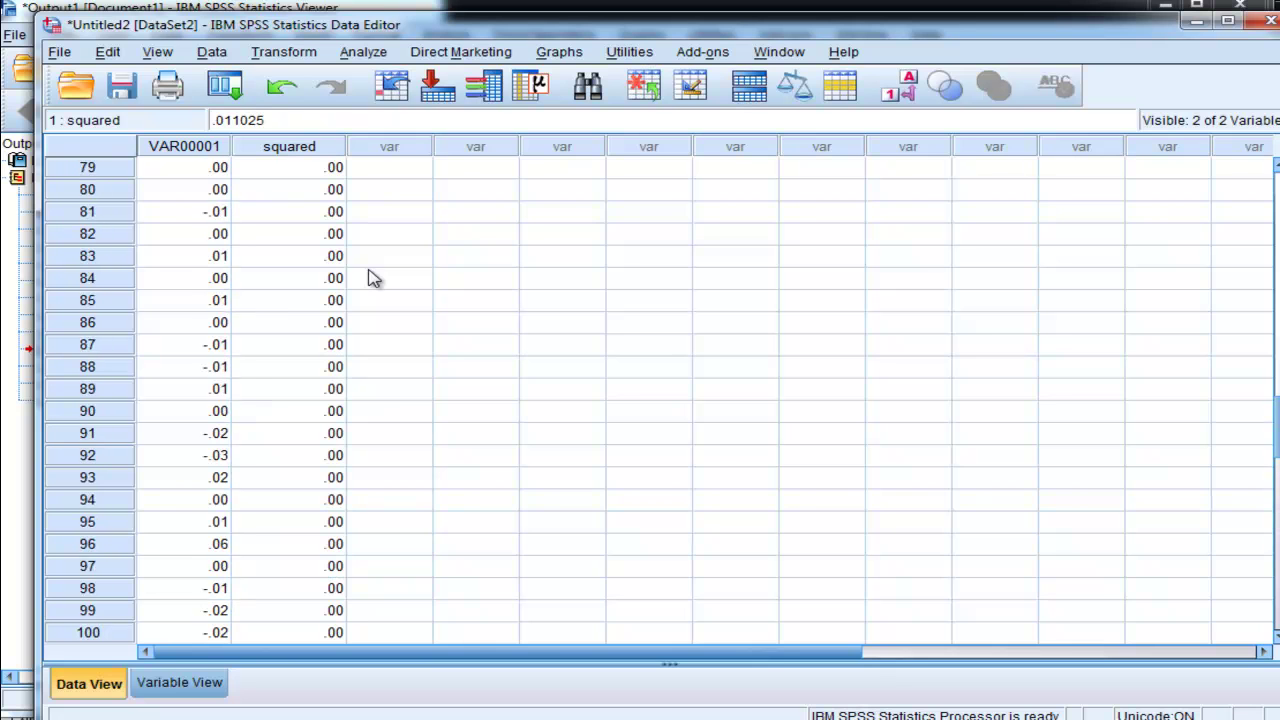
{"action": "scroll", "coordinate": [371, 278], "scroll_direction": "up", "scroll_amount": 4}
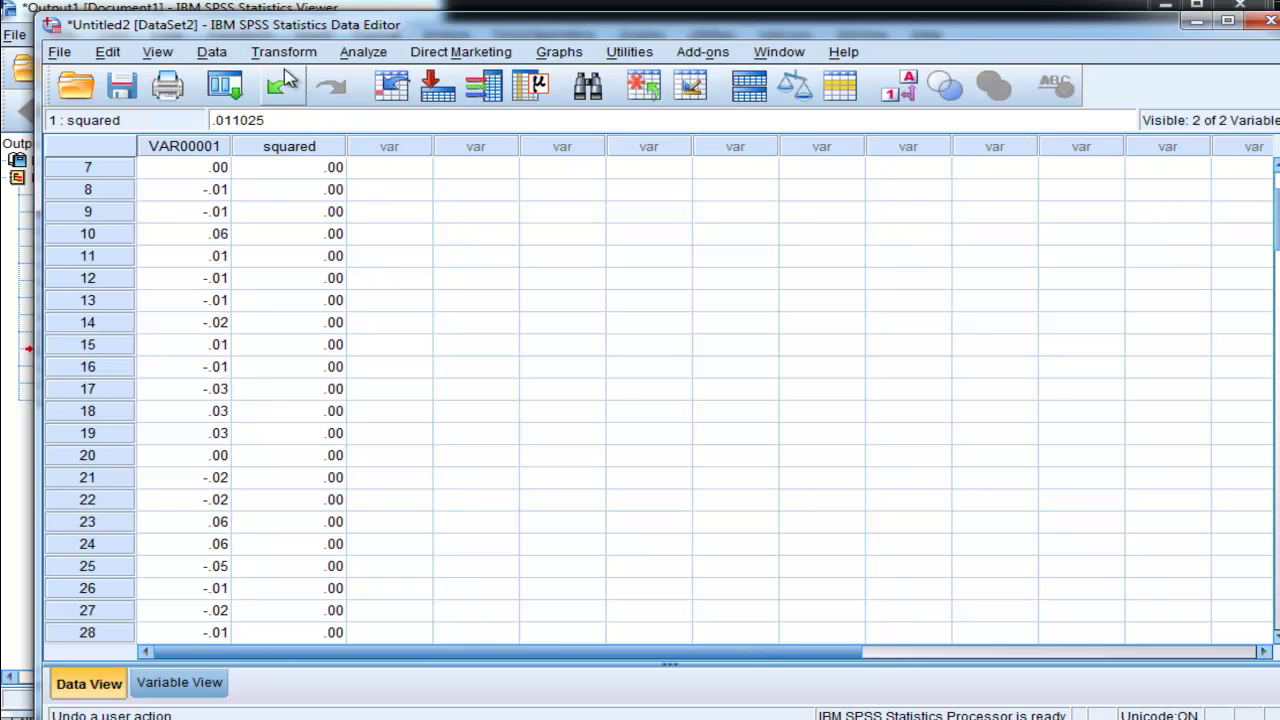
Run Descriptives on squared with default statistics, giving N 120 and mean .0004.
{"action": "left_click", "coordinate": [211, 51]}
{"action": "mouse_move", "coordinate": [366, 50]}
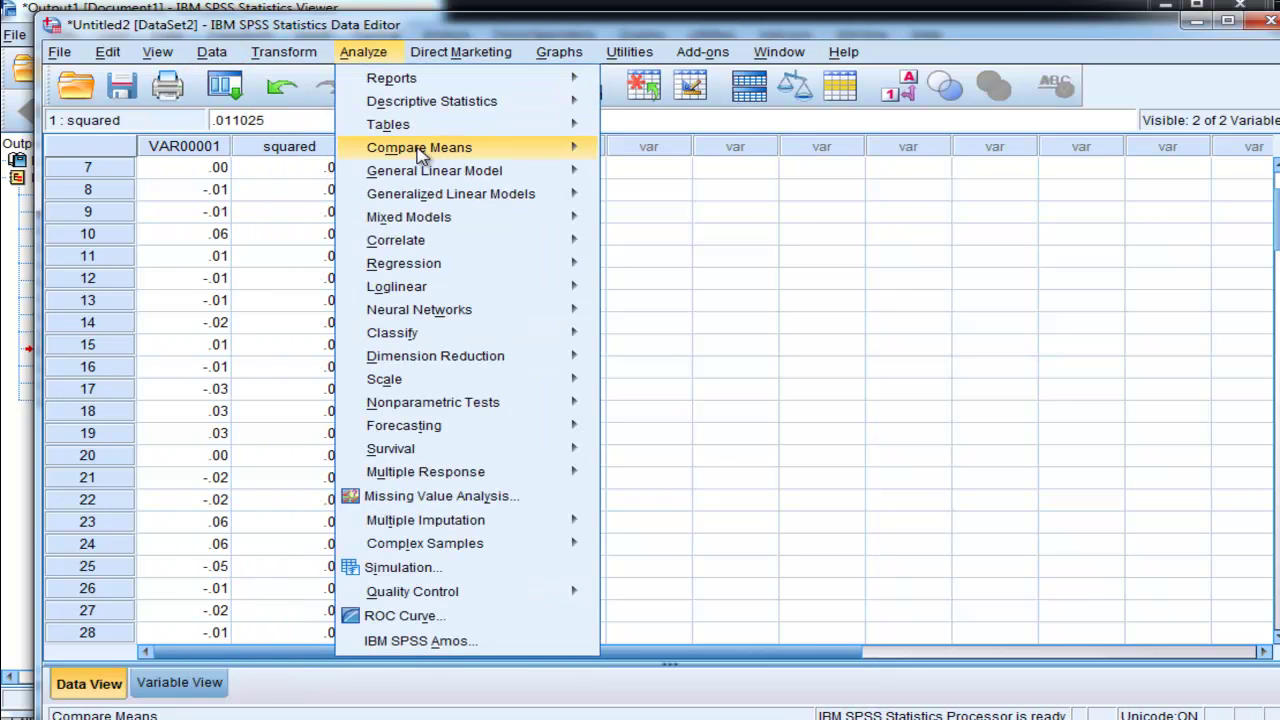
{"action": "mouse_move", "coordinate": [560, 78]}
{"action": "mouse_move", "coordinate": [571, 100]}
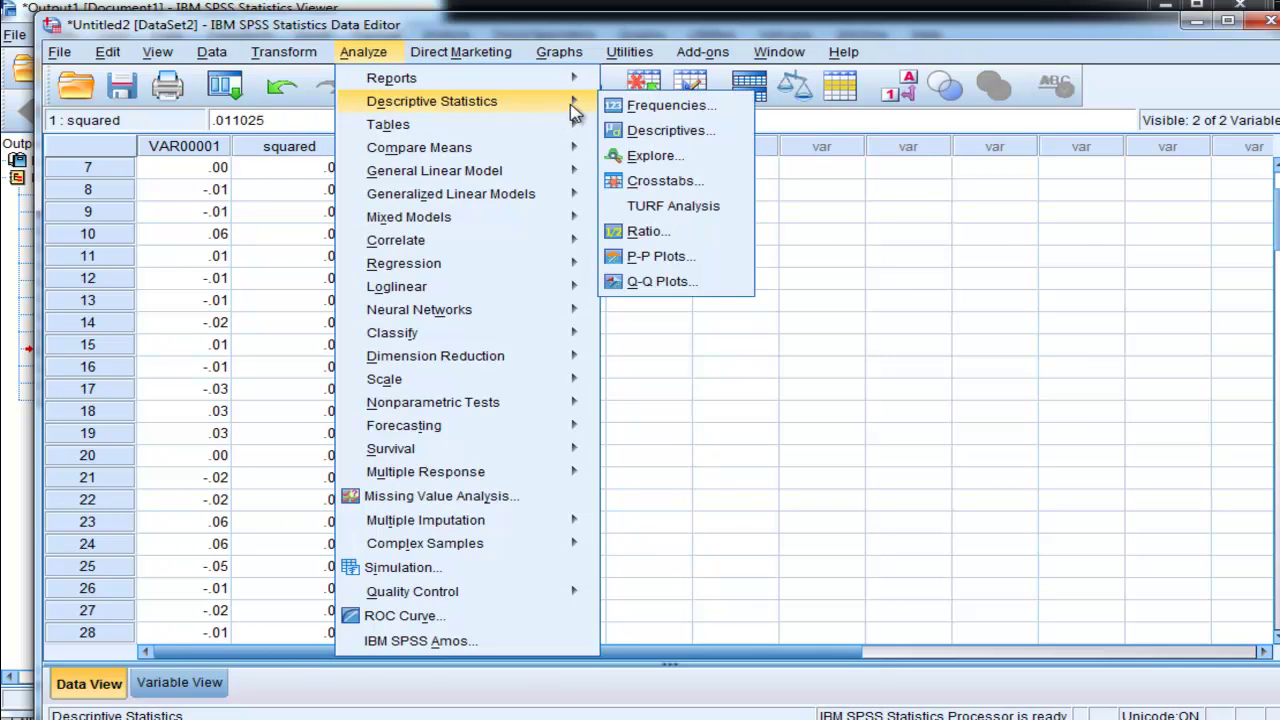
{"action": "left_click", "coordinate": [665, 134]}
{"action": "left_click", "coordinate": [505, 312]}
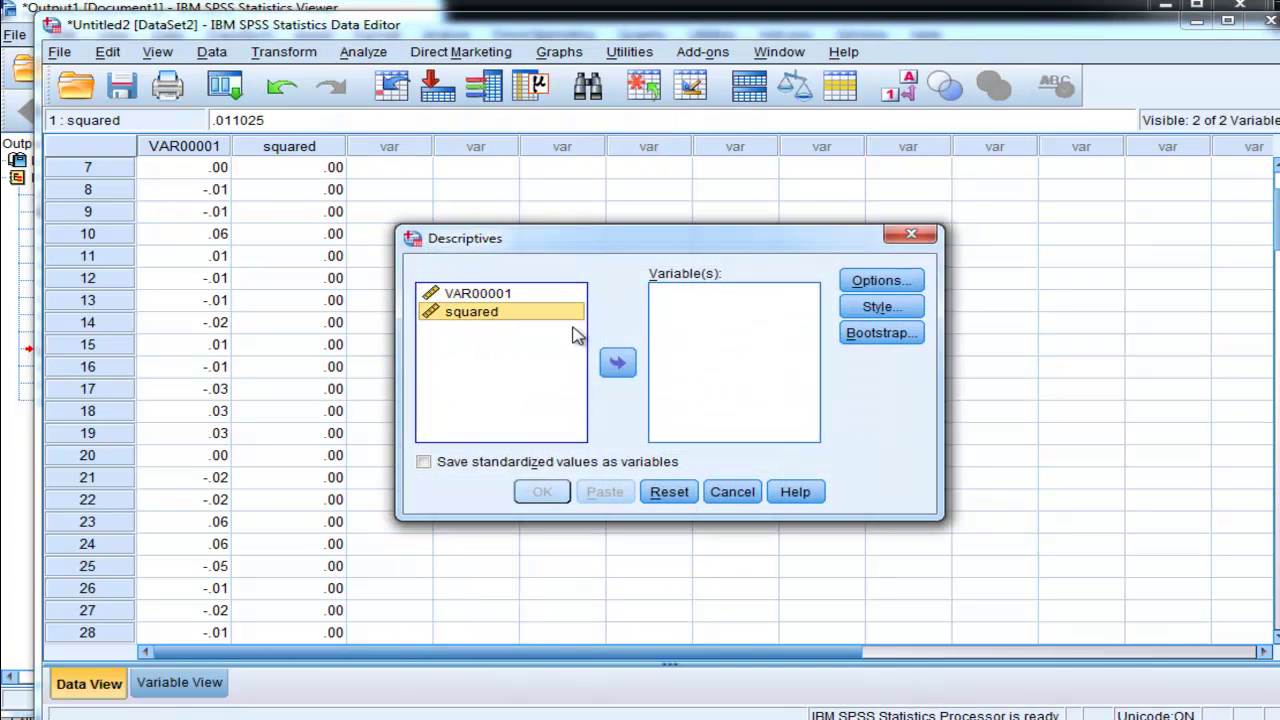
{"action": "left_click", "coordinate": [617, 362]}
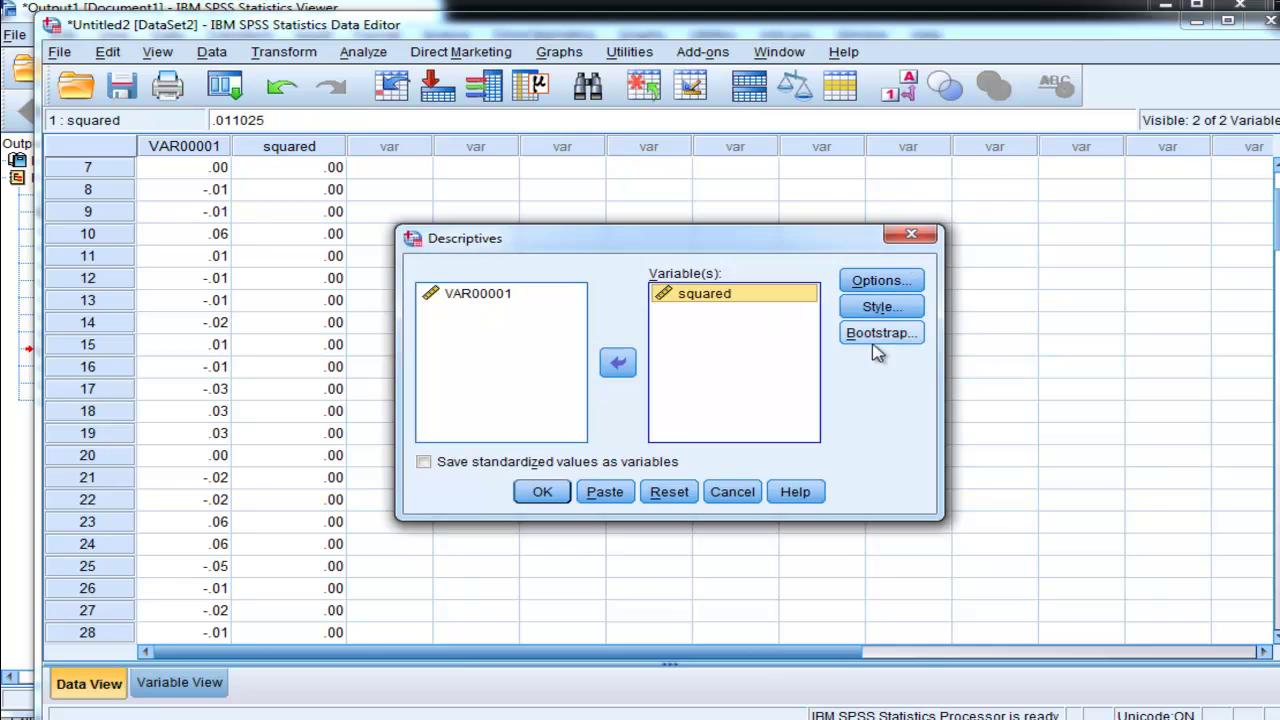
{"action": "left_click", "coordinate": [900, 287]}
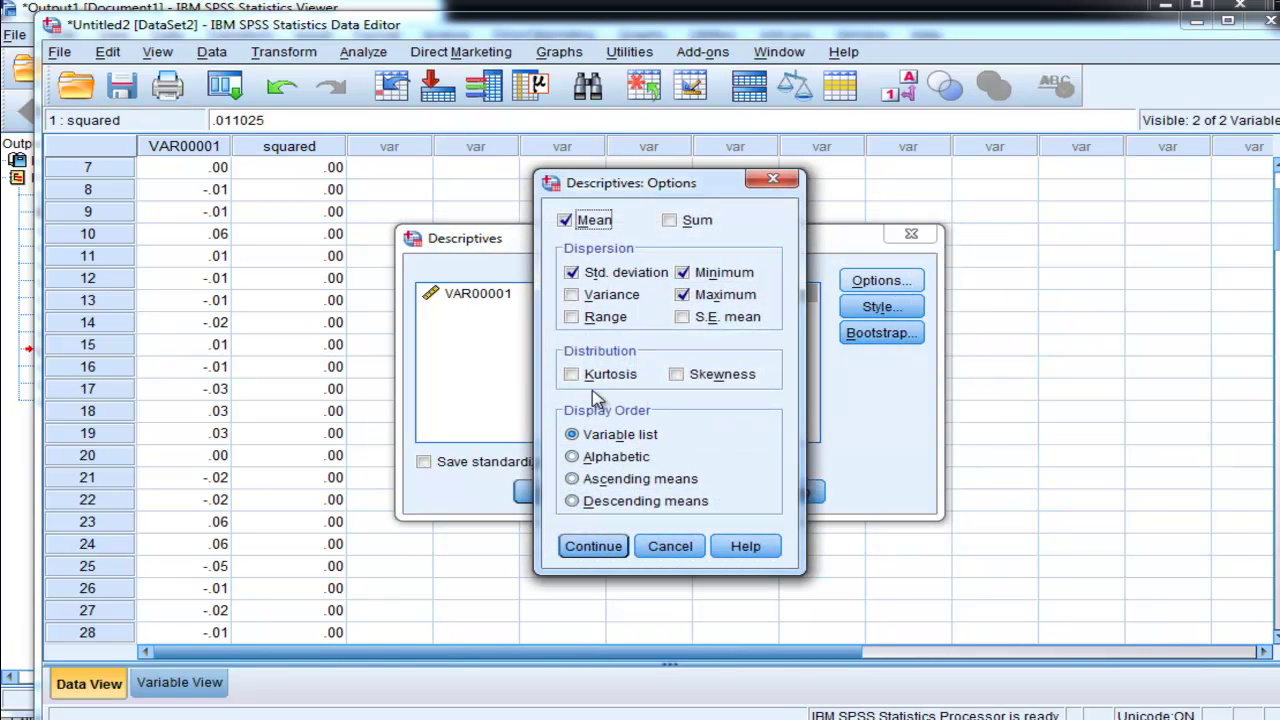
{"action": "left_click", "coordinate": [605, 548]}
{"action": "left_click", "coordinate": [555, 505]}
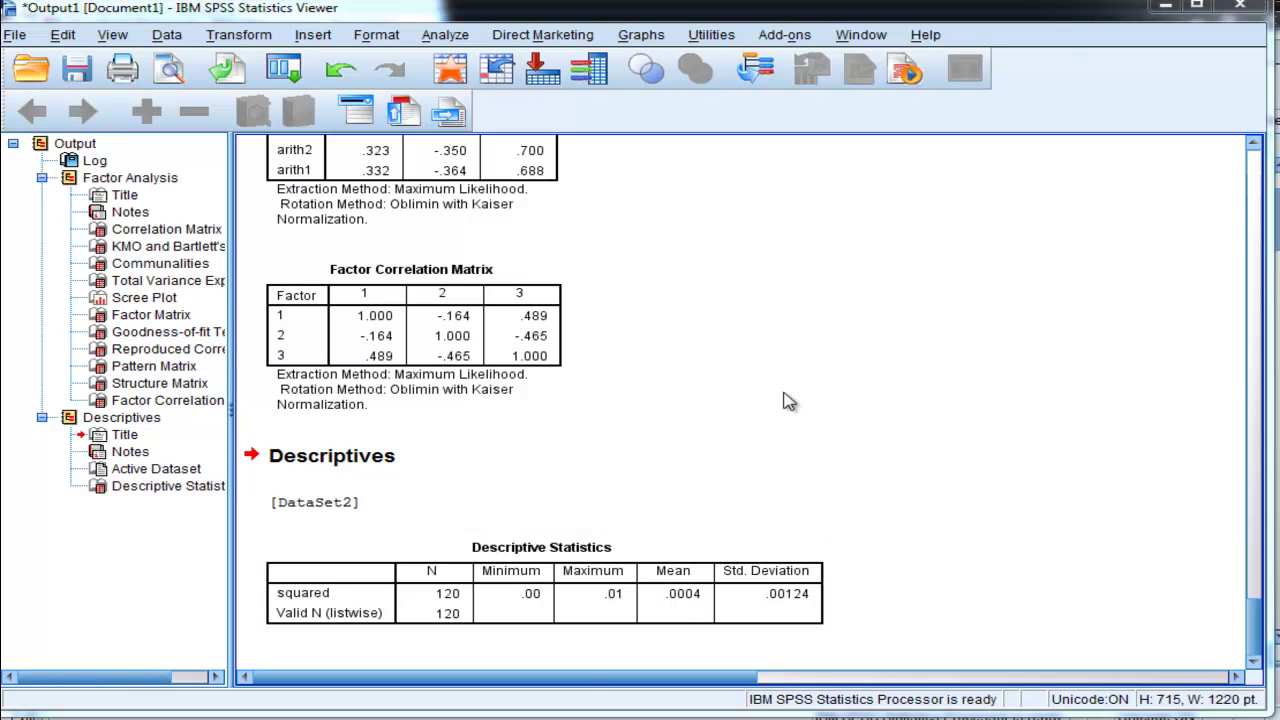
Take the square root of .0004 in Calculator to get 0.02, then minimize Calculator and the output.
{"action": "left_click_drag", "start_coordinate": [1279, 112], "coordinate": [941, 141]}
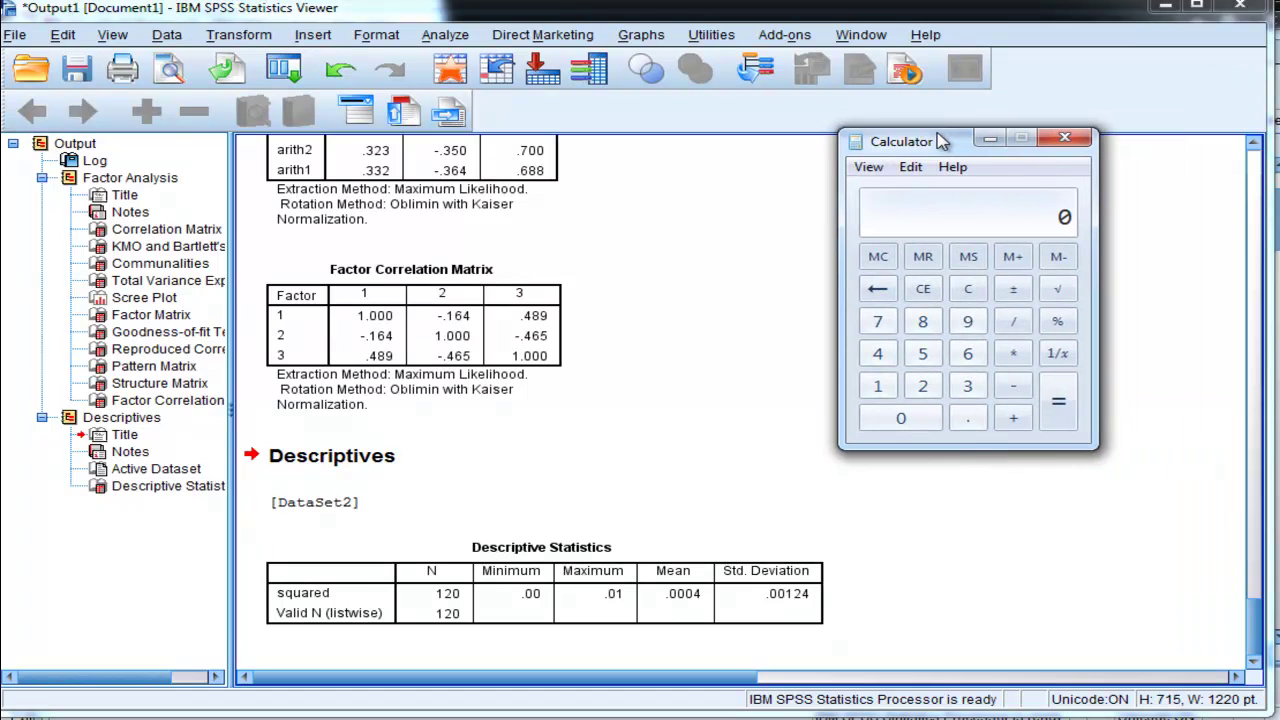
{"action": "type", "text": ".0004"}
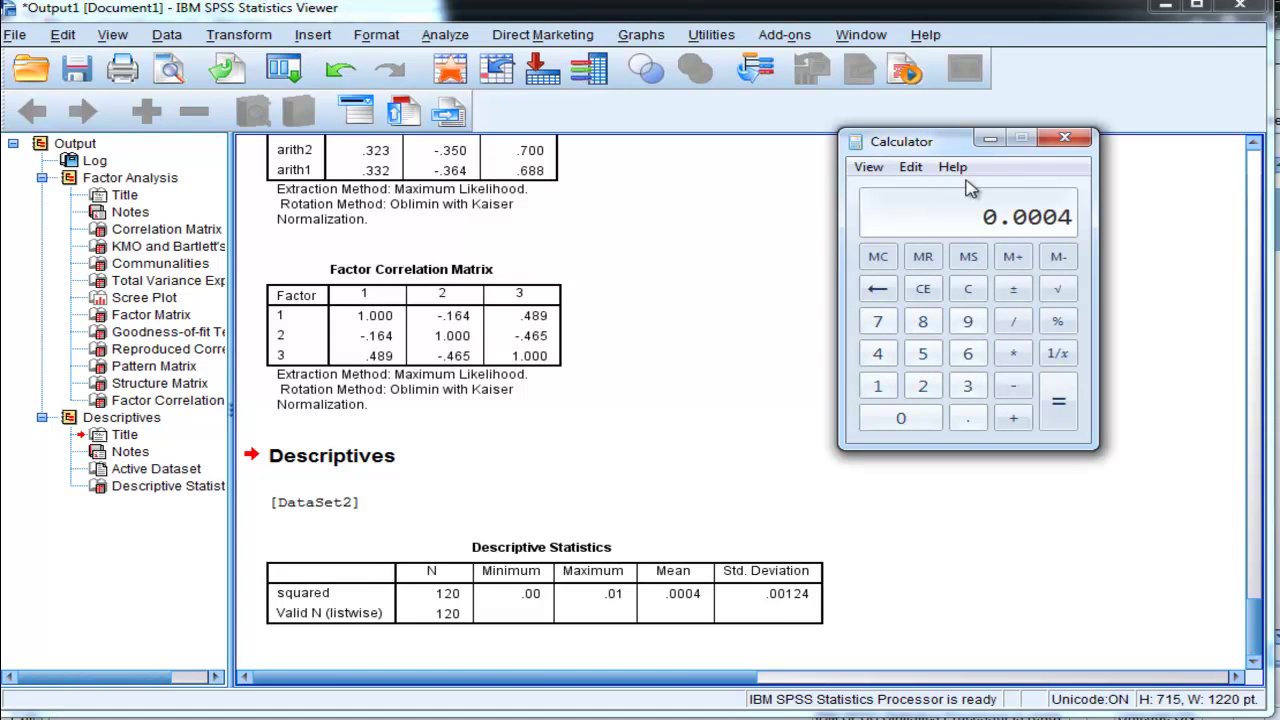
{"action": "left_click", "coordinate": [1059, 290]}
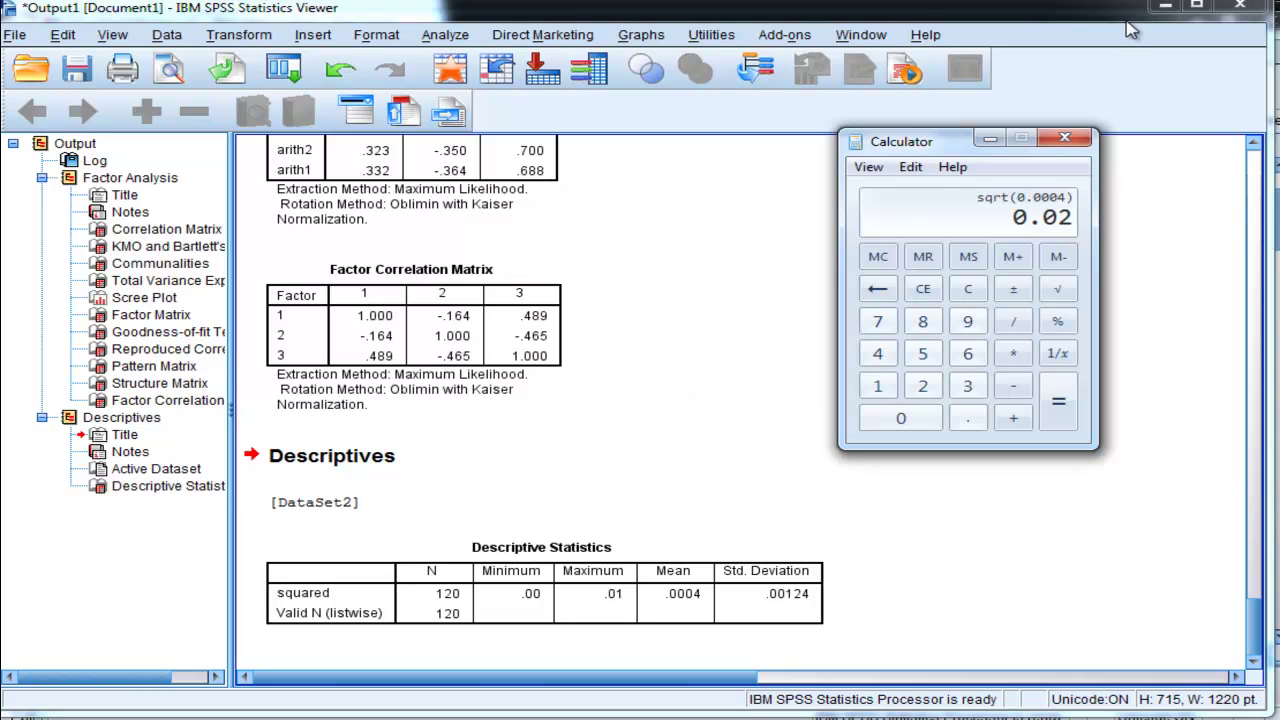
{"action": "left_click", "coordinate": [989, 137]}
{"action": "left_click", "coordinate": [1163, 8]}
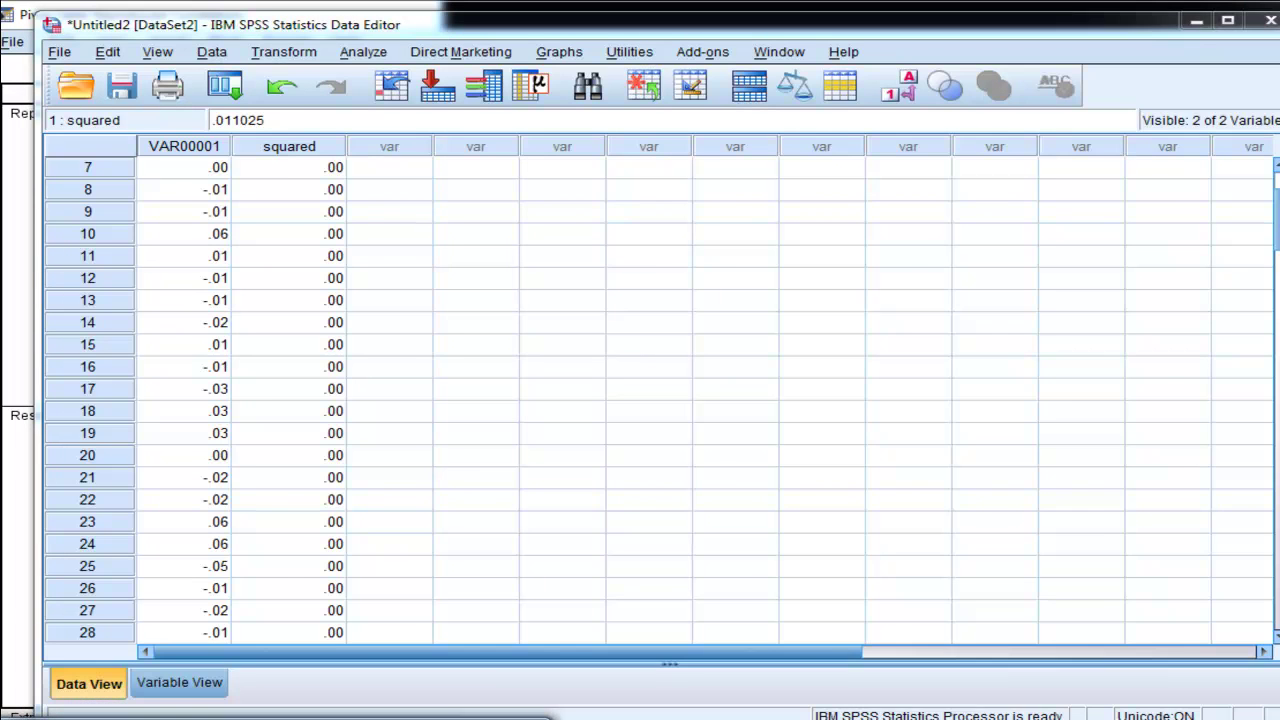
Return to the output viewer and scroll to review the three-factor Pattern Matrix.
{"action": "key", "text": "alt+Tab"}
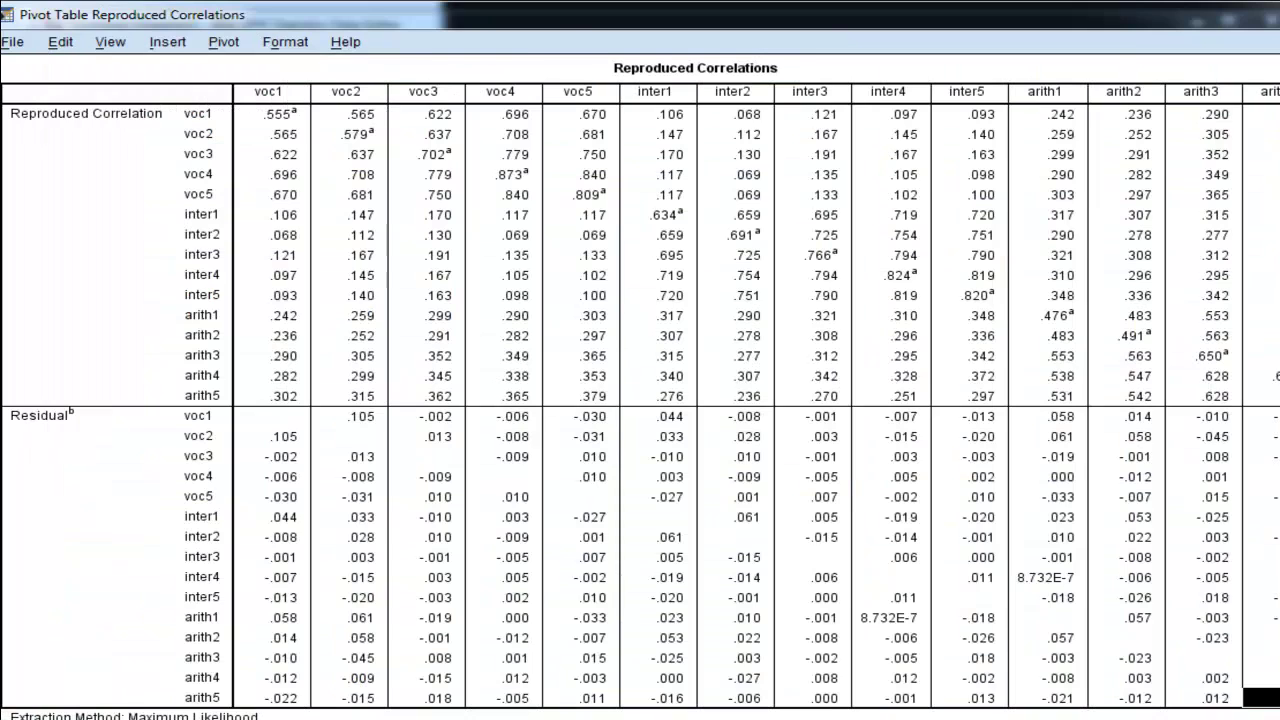
{"action": "key", "text": "alt+Tab"}
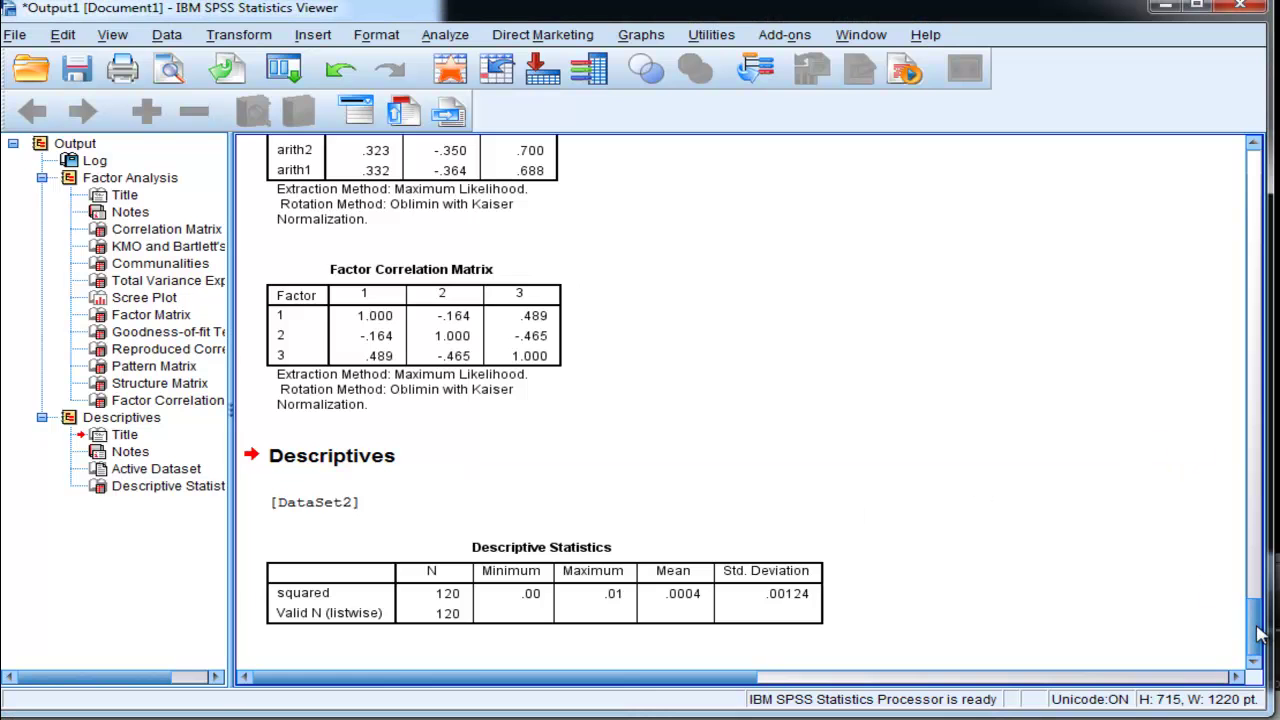
{"action": "left_click_drag", "start_coordinate": [1260, 633], "coordinate": [1262, 507]}
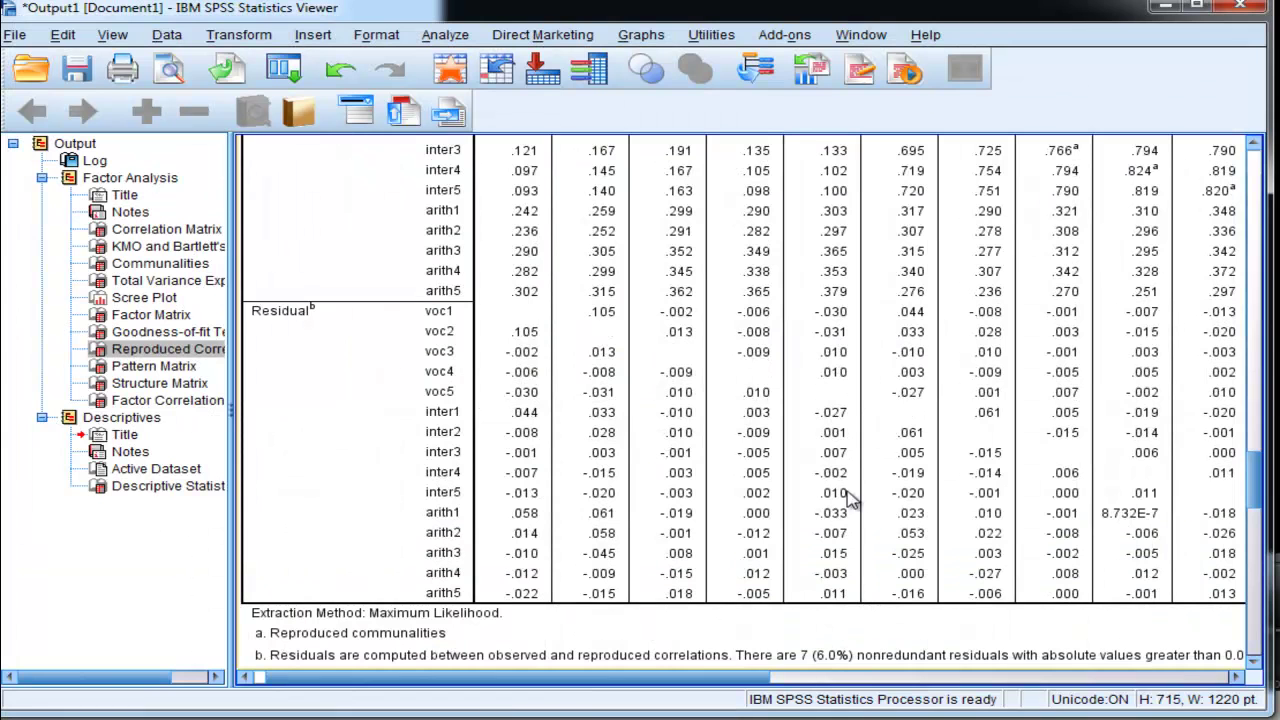
{"action": "left_click_drag", "start_coordinate": [1260, 490], "coordinate": [1262, 552]}
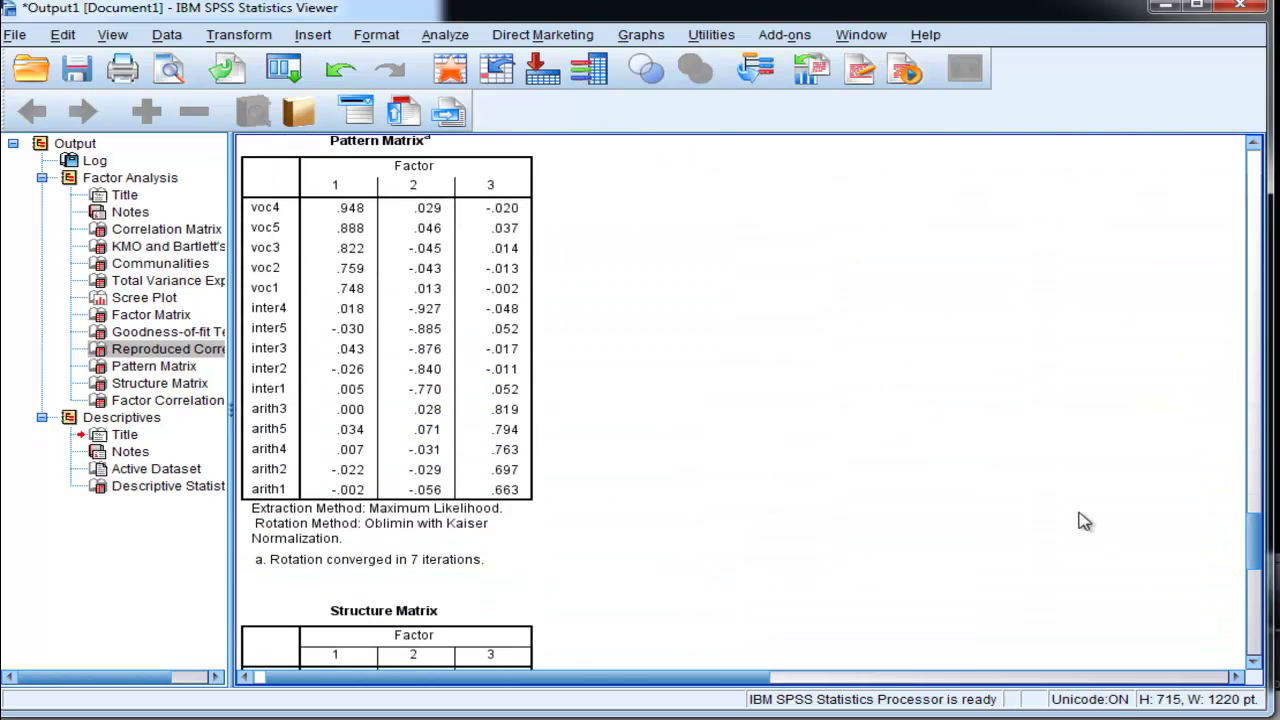